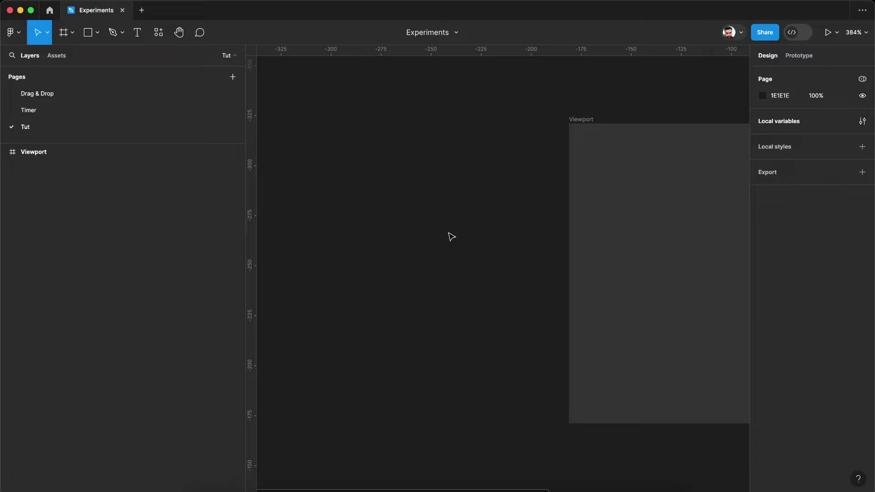
Create a text layer reading 60 and name it Seconds.
click(141, 37)
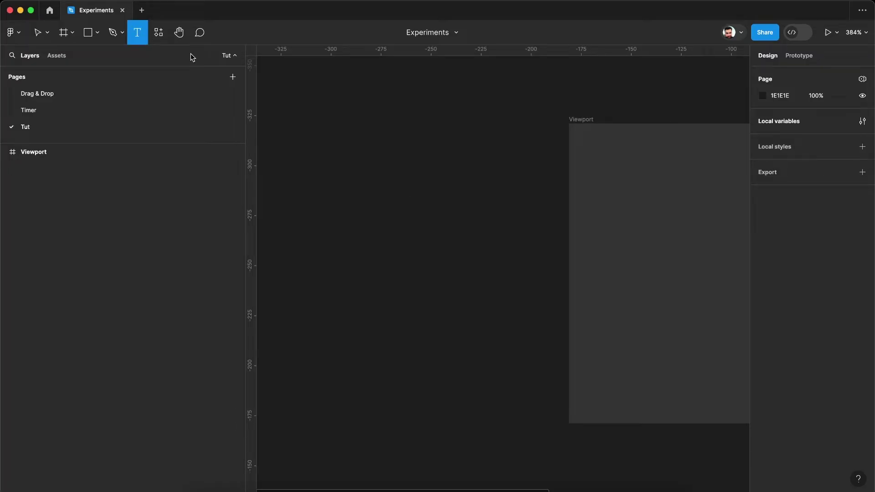
click(455, 150)
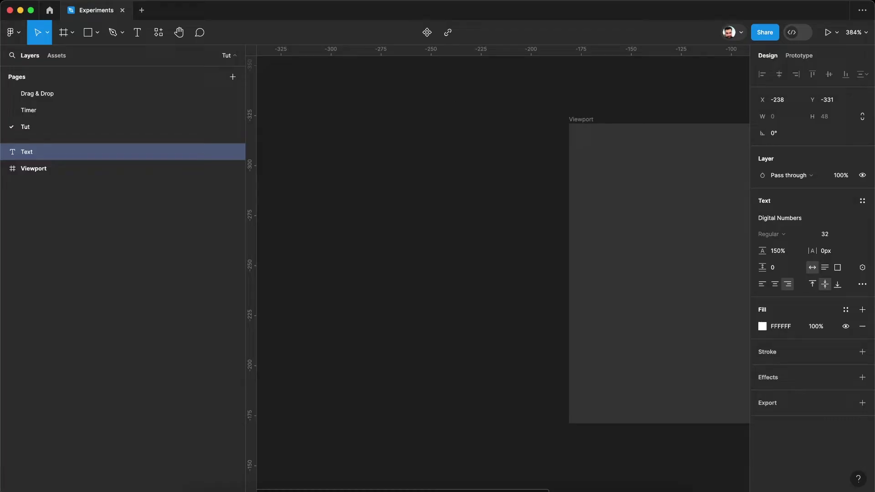
text(60)
key(Escape)
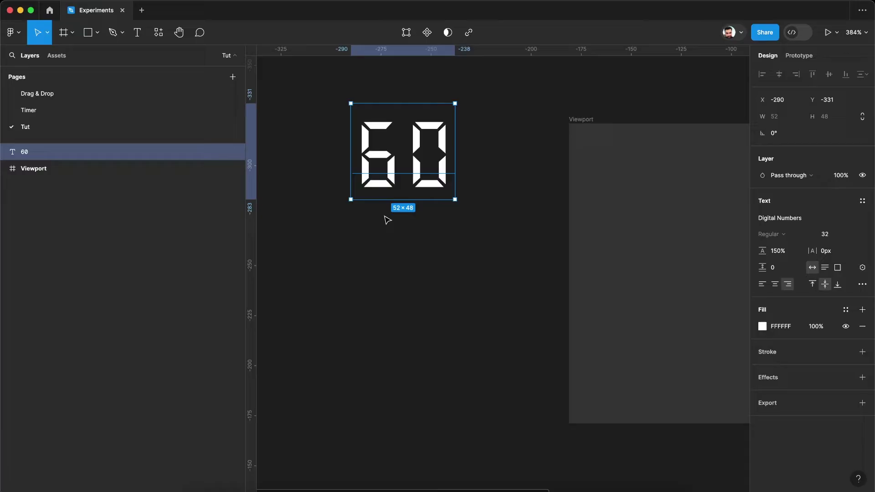
key(super+r)
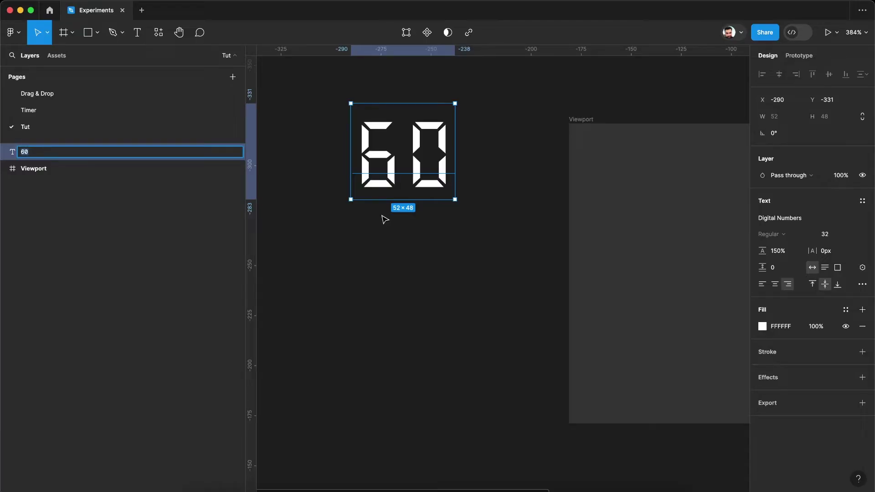
text(Seconds)
key(Return)
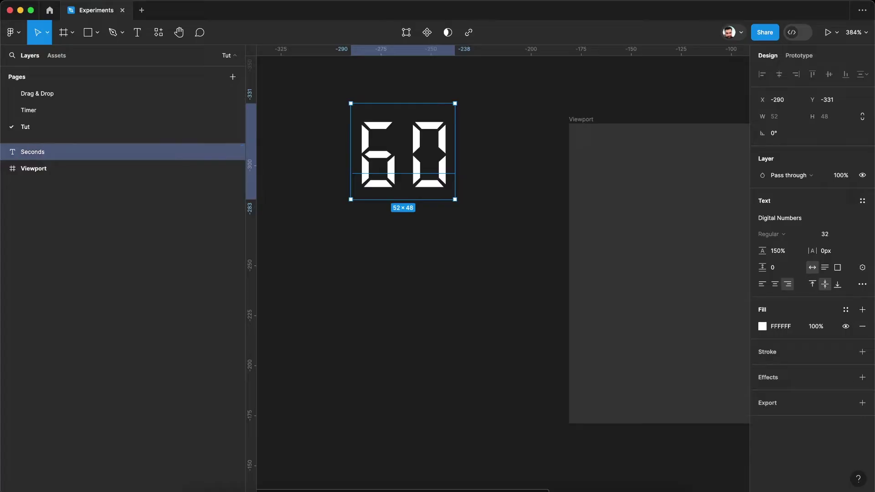
Duplicate it to the left as a layer named Minutes reading 20.
scroll(417, 152, left, 5)
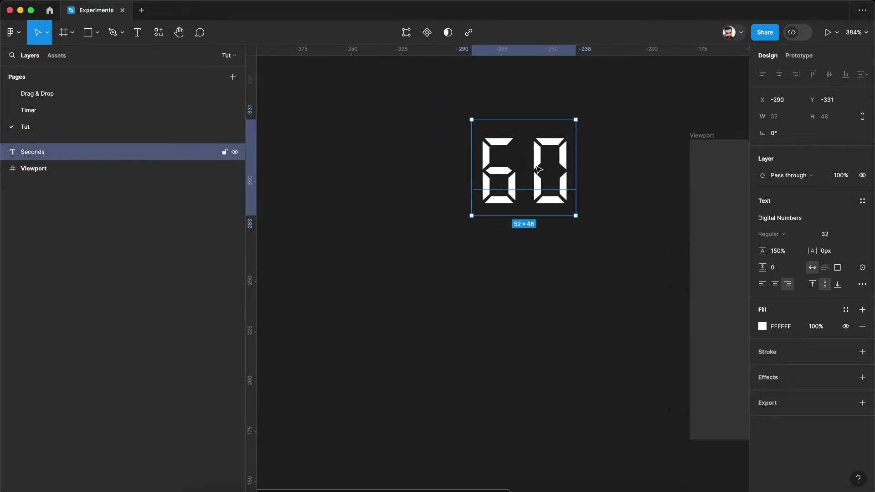
drag(556, 203, 428, 209)
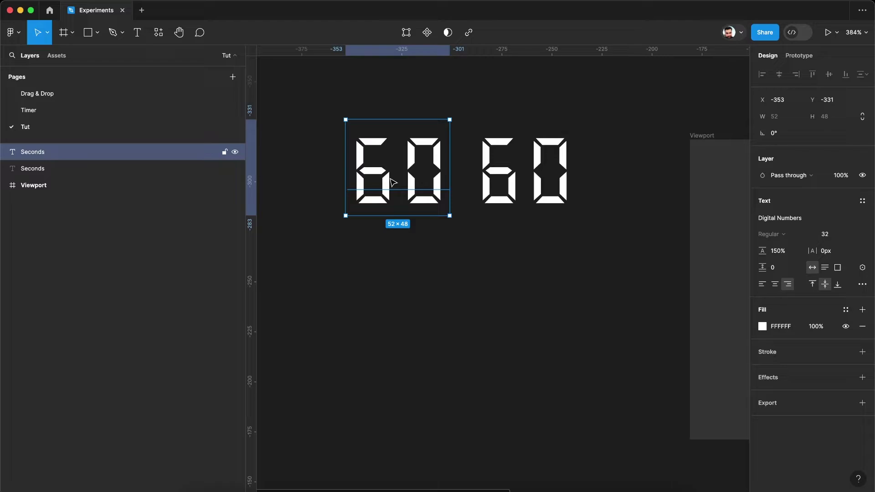
key(super+r)
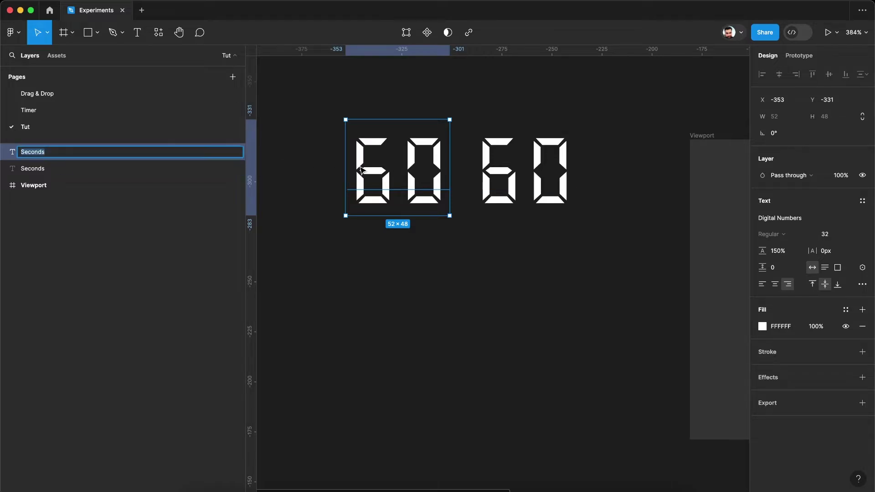
text(Minutes)
click(406, 257)
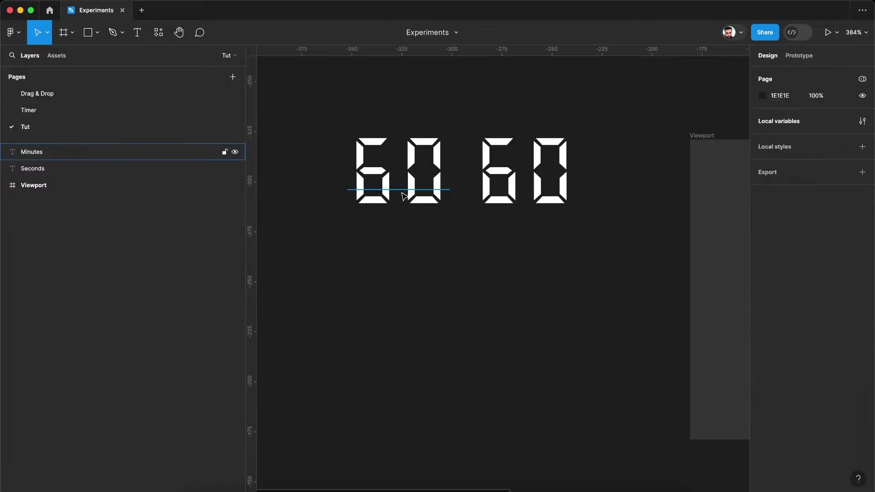
double_click(401, 191)
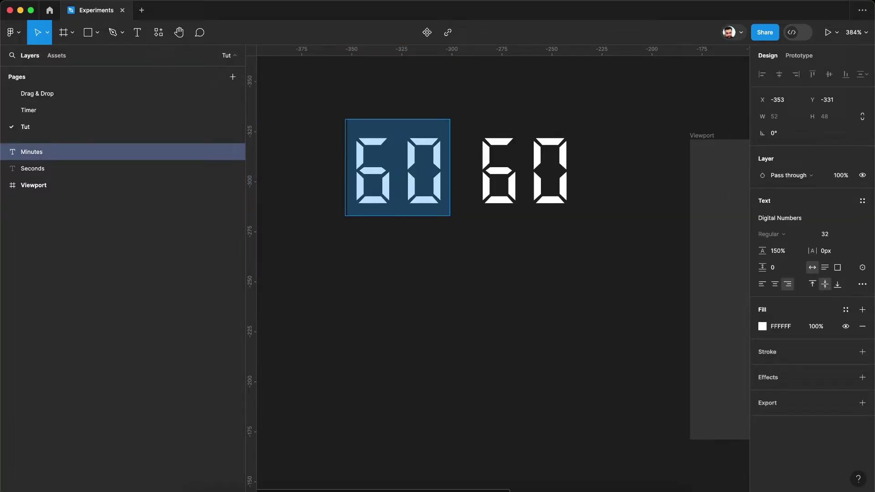
text(20)
key(Escape)
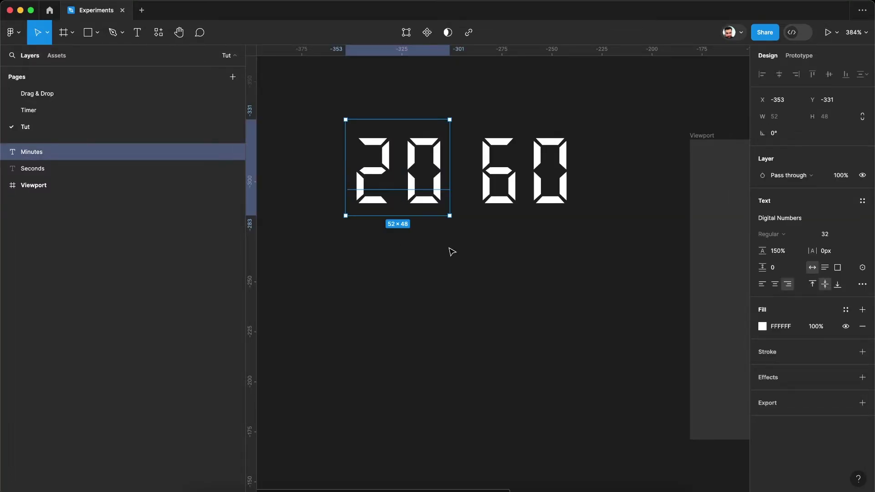
click(488, 258)
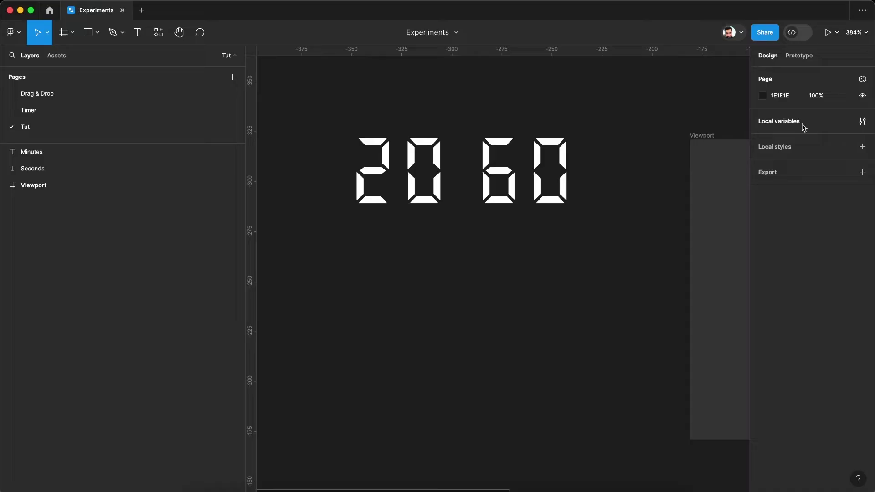
In Local variables, create a number variable Seconds with value 59.
click(862, 121)
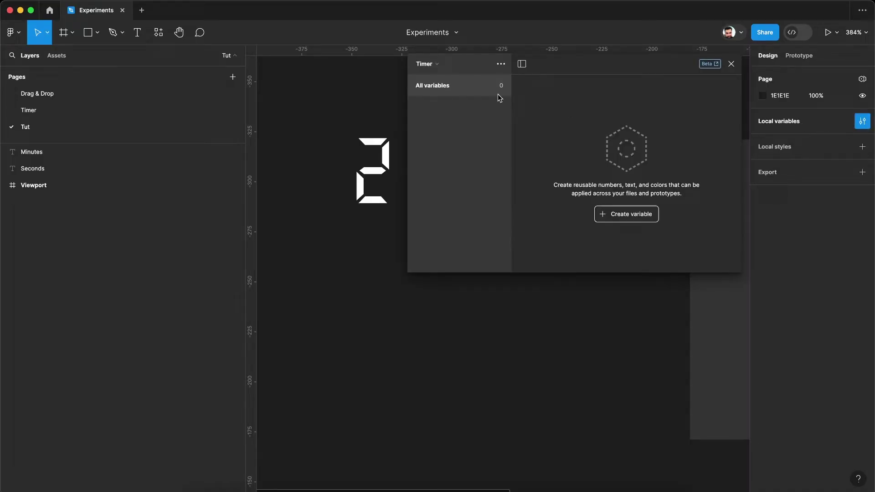
click(623, 218)
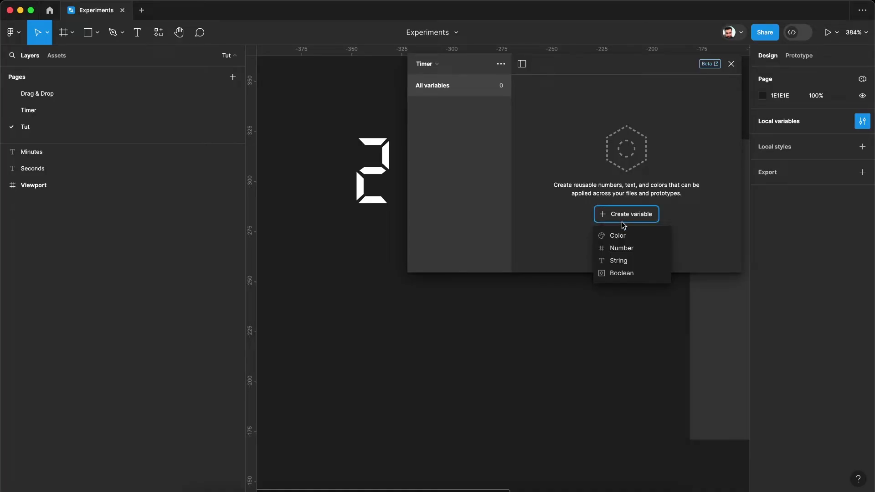
click(617, 249)
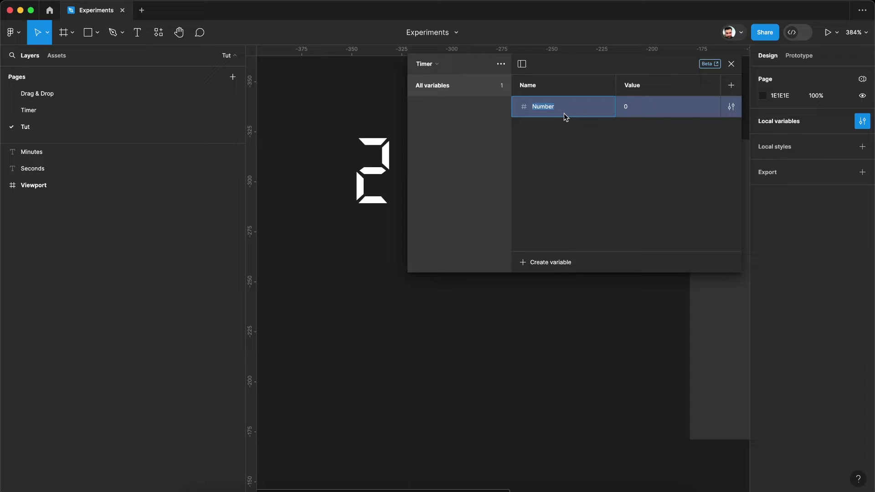
text(Seconds)
click(626, 110)
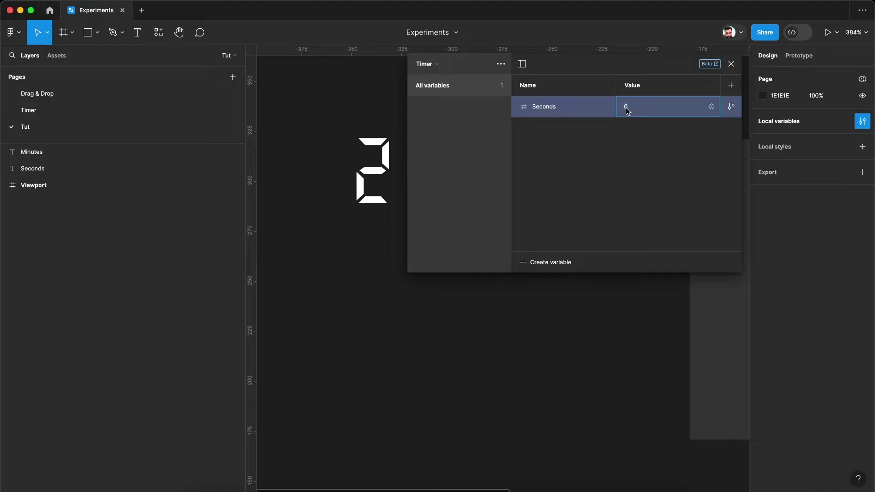
text(59)
Create a second number variable Minutes with value 10, then close the variables window.
click(553, 263)
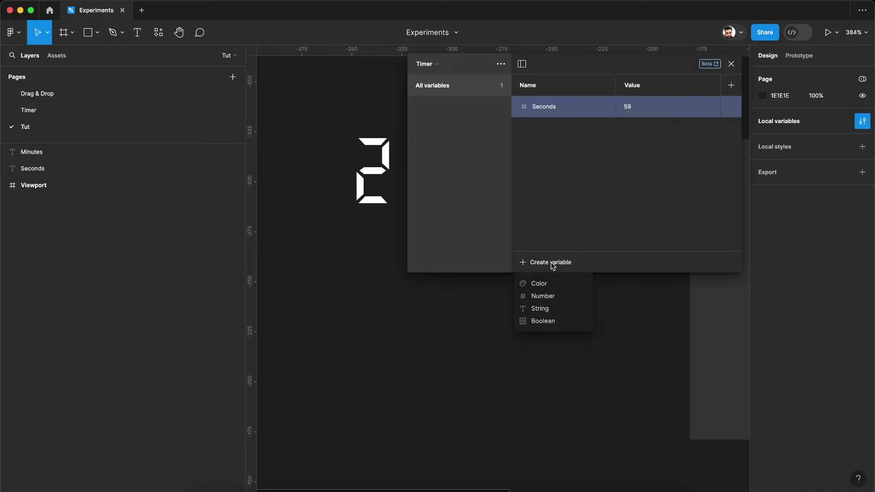
click(544, 296)
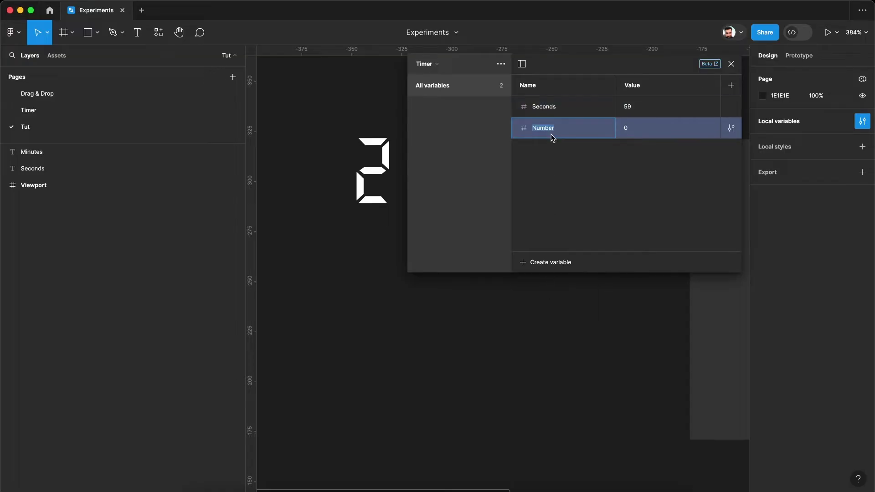
text(Minutes)
click(636, 130)
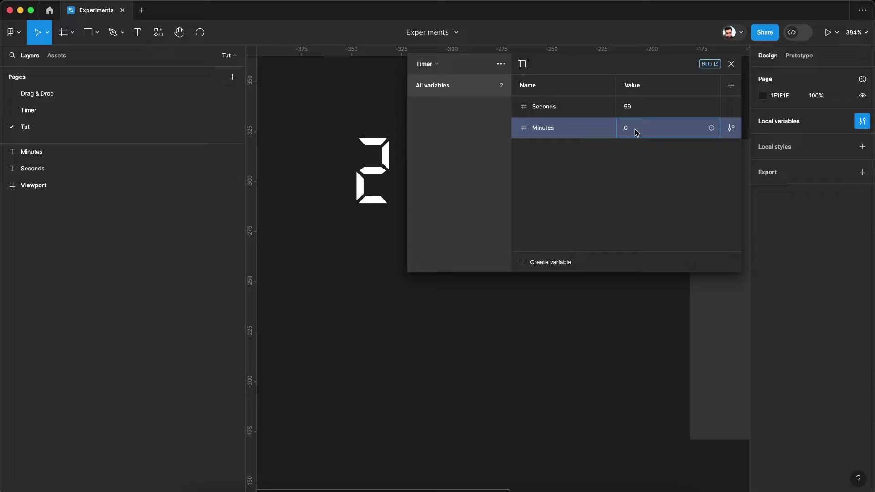
text(10)
click(615, 306)
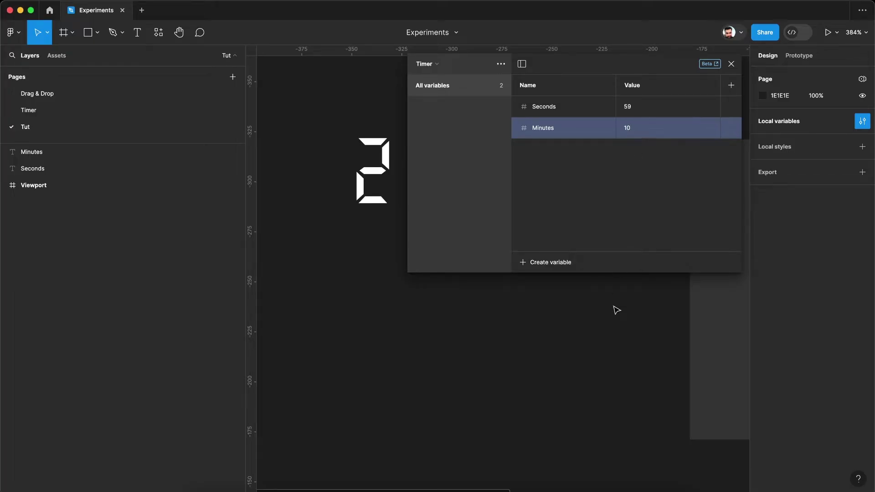
click(731, 66)
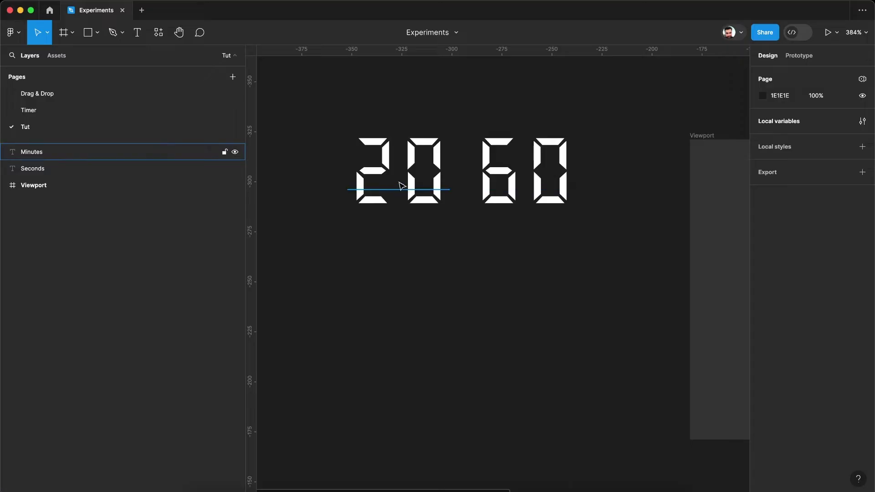
Bind the Seconds text to the Seconds variable and the Minutes text to the Minutes variable.
click(532, 186)
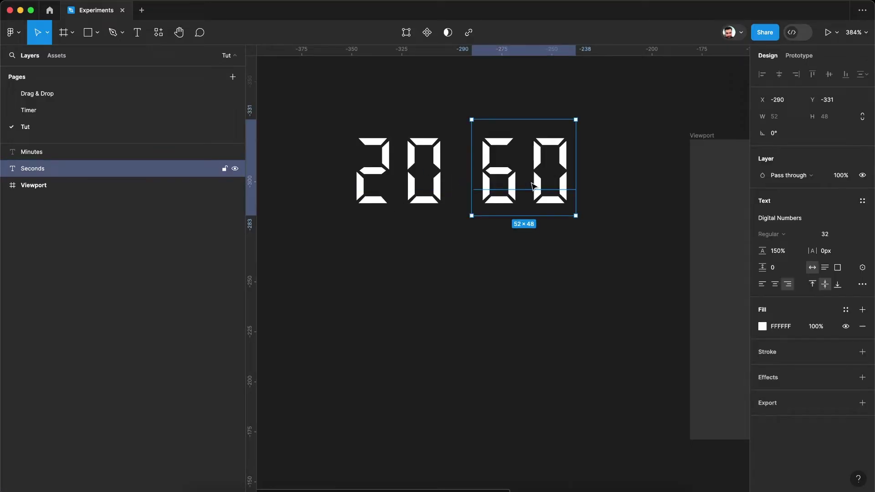
click(862, 268)
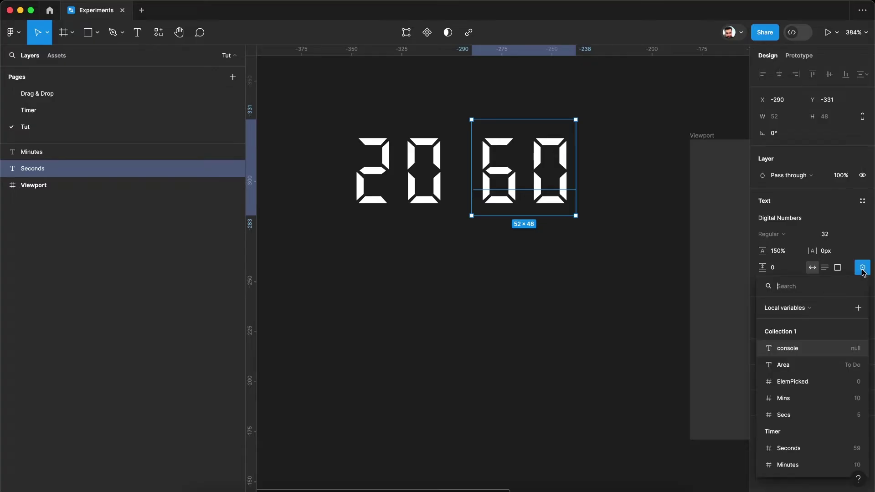
click(793, 450)
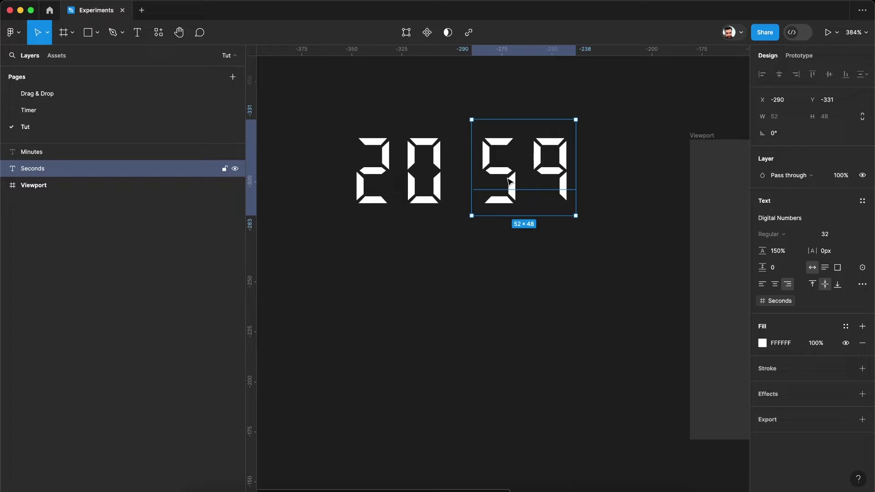
click(418, 184)
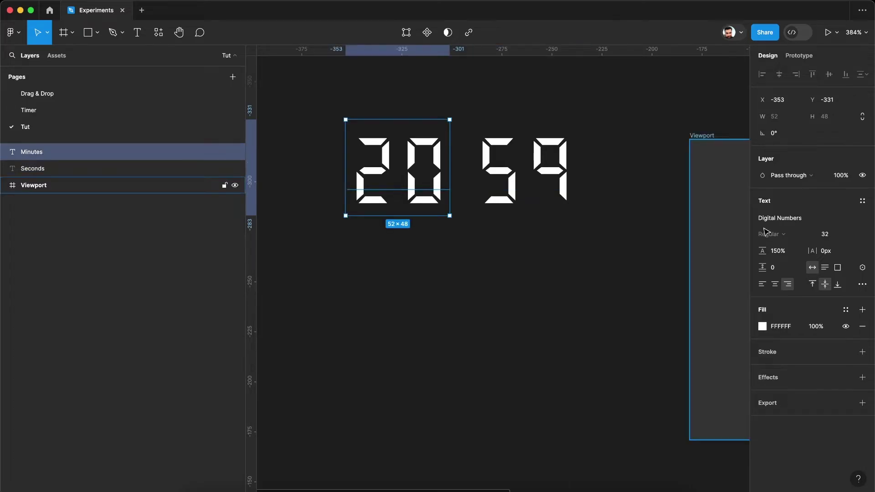
click(862, 267)
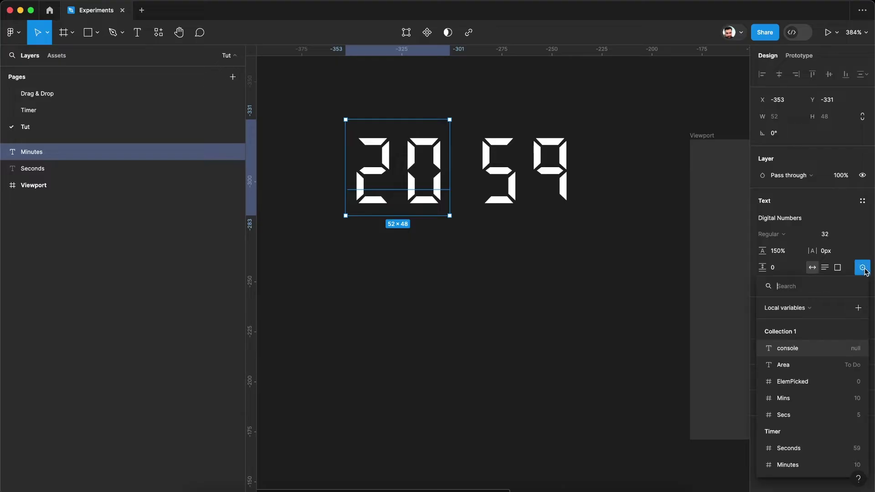
click(790, 464)
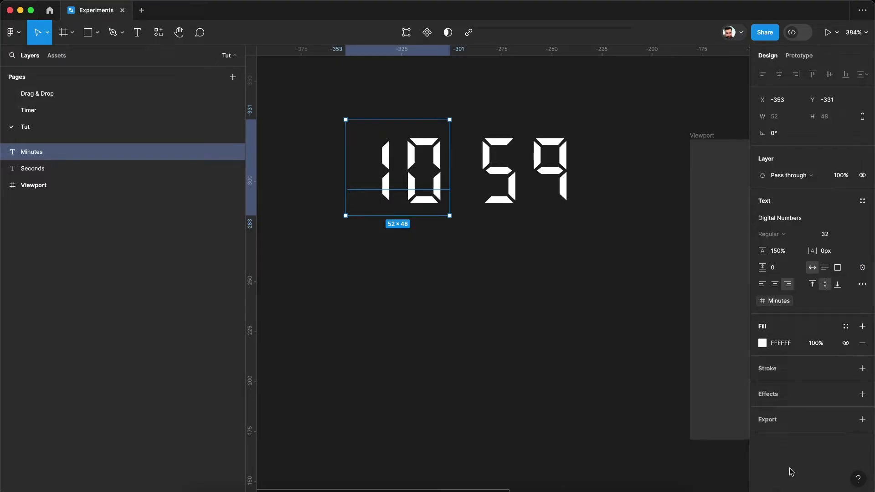
click(556, 247)
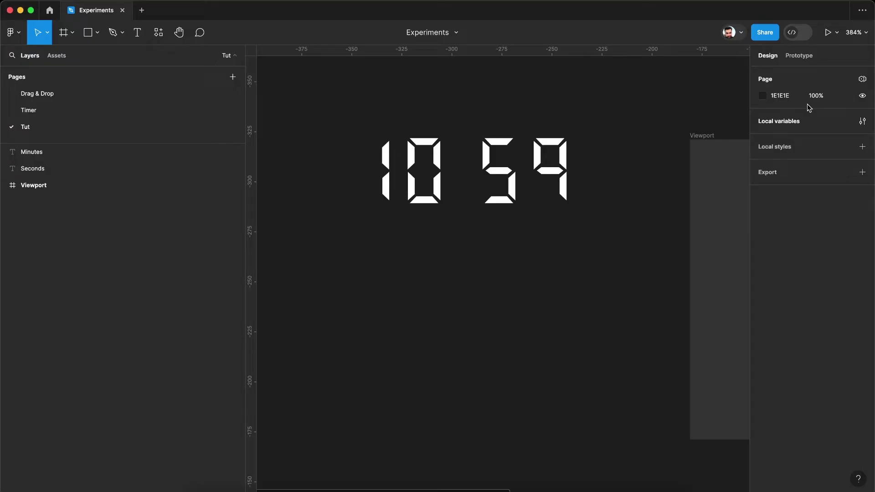
Change the Minutes variable to 12, then select both the Minutes and Seconds digits.
click(862, 122)
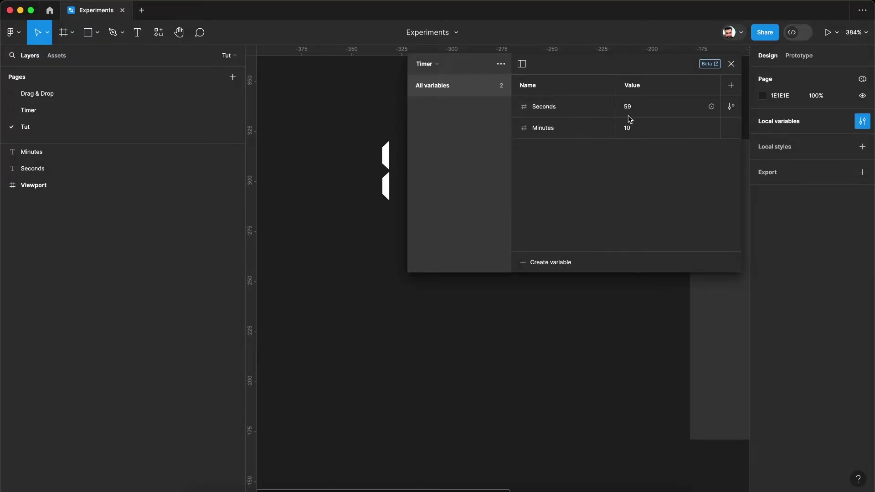
click(640, 134)
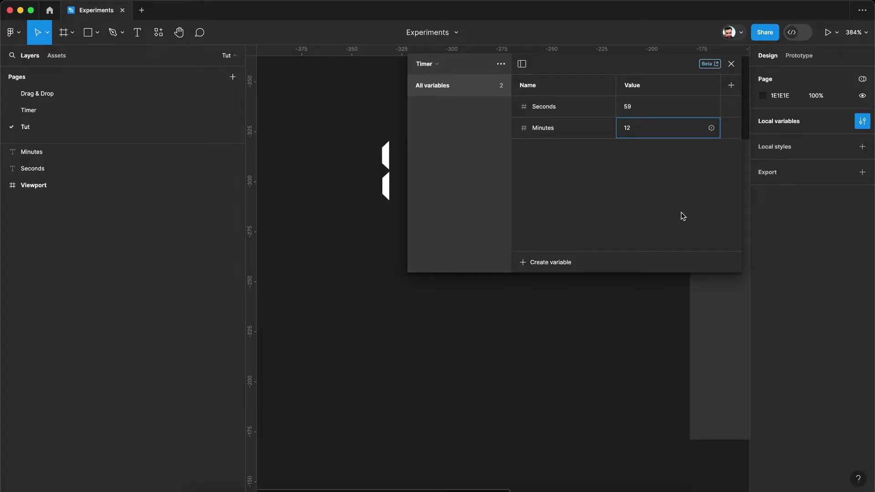
click(730, 64)
drag(331, 109, 590, 235)
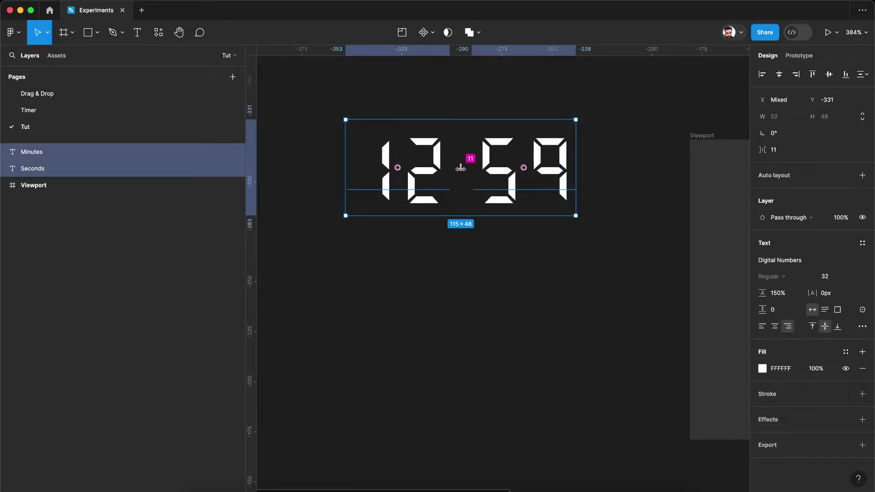
Wrap the two digit layers in a frame named Timer and make it a component.
key(super+alt+g)
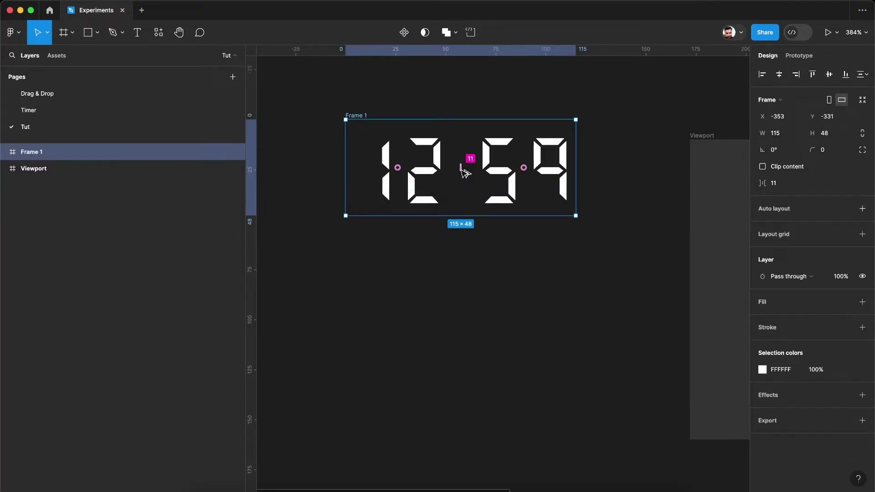
key(super+r)
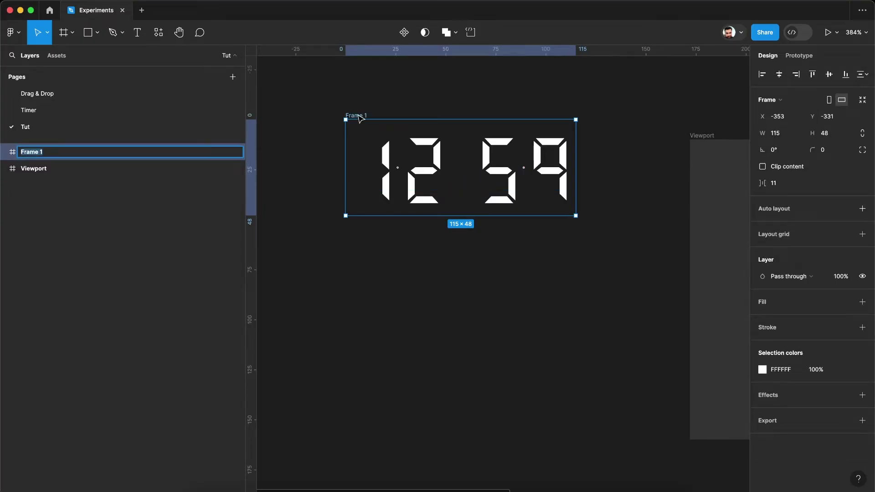
text(Timer)
key(Return)
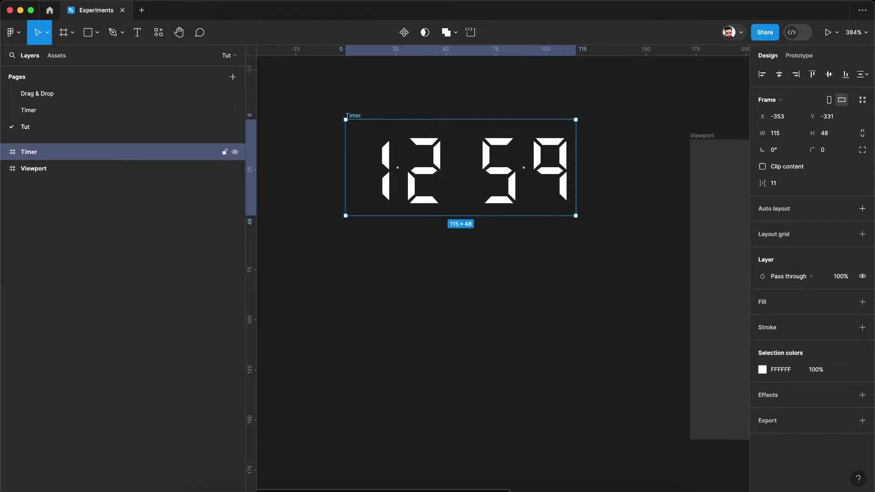
click(402, 36)
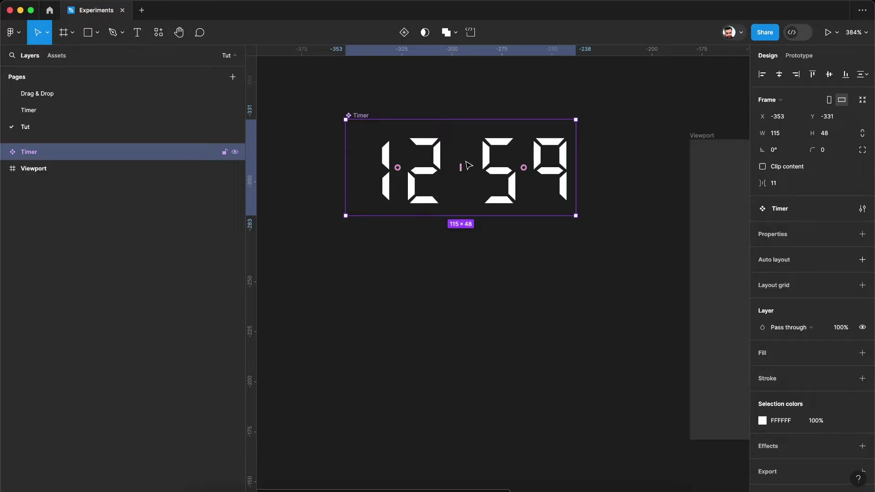
Place an instance of the Timer component inside the Viewport frame.
scroll(592, 266, right, 3)
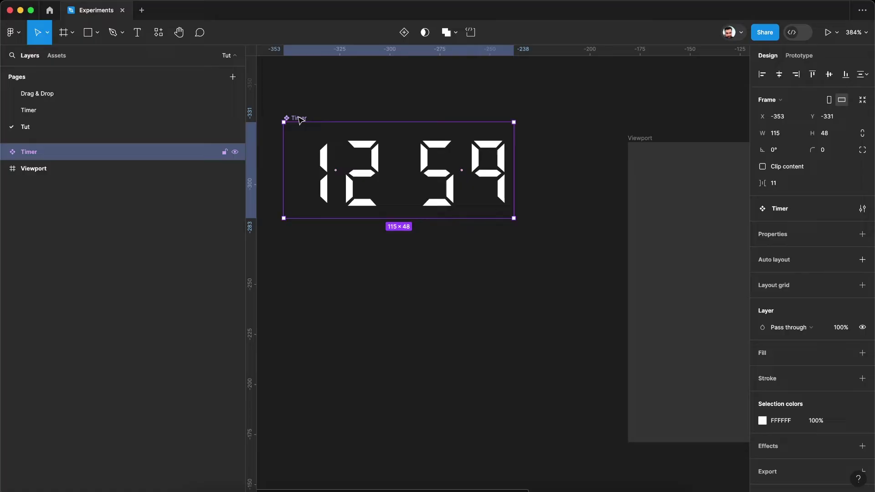
drag(299, 119, 341, 140)
scroll(485, 212, down, 5)
scroll(410, 195, right, 5)
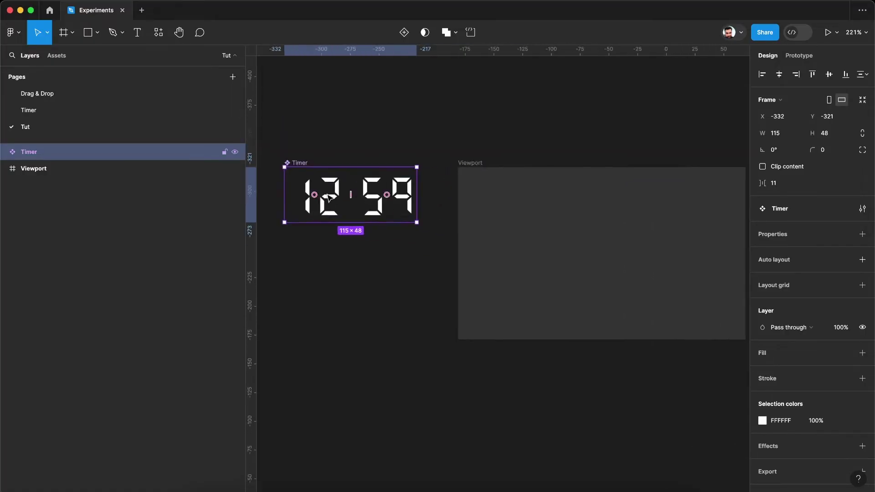
drag(328, 197, 587, 253)
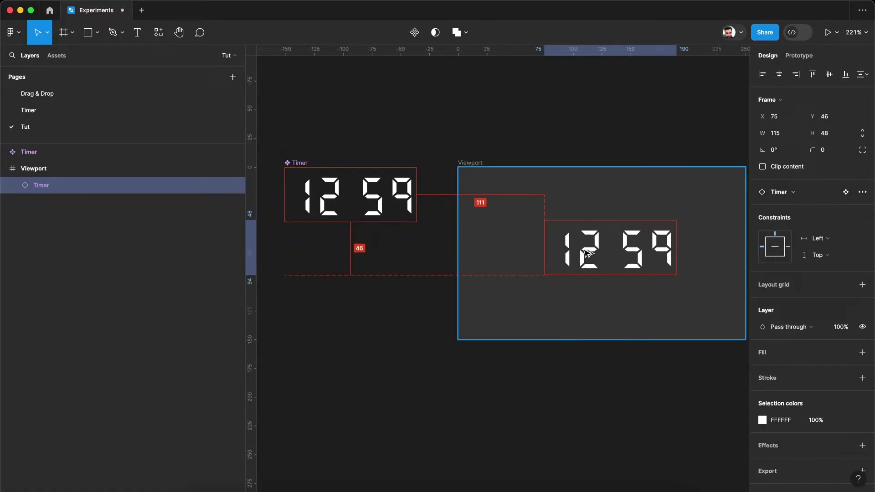
click(377, 131)
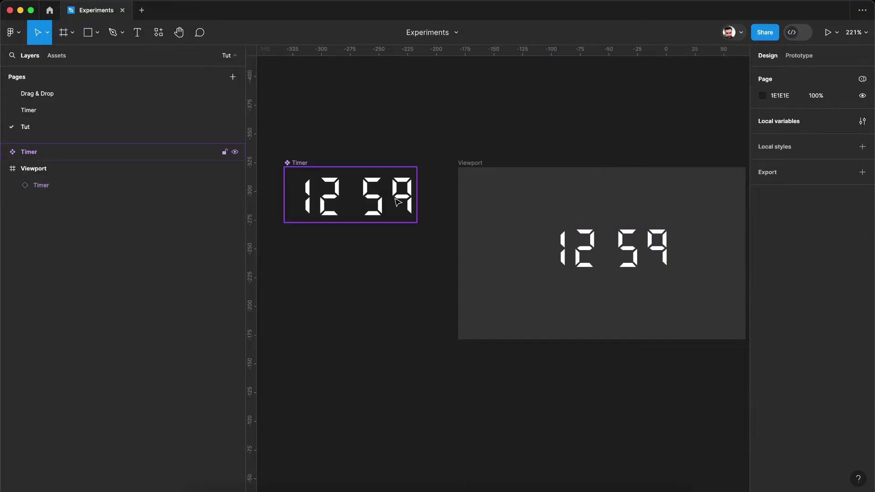
Add a prototype interaction to Timer triggered After delay of 1000ms.
click(797, 56)
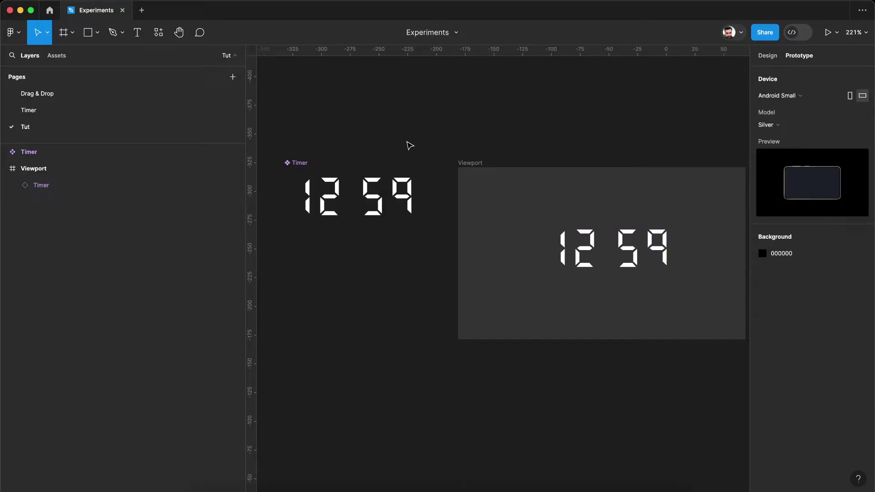
click(303, 167)
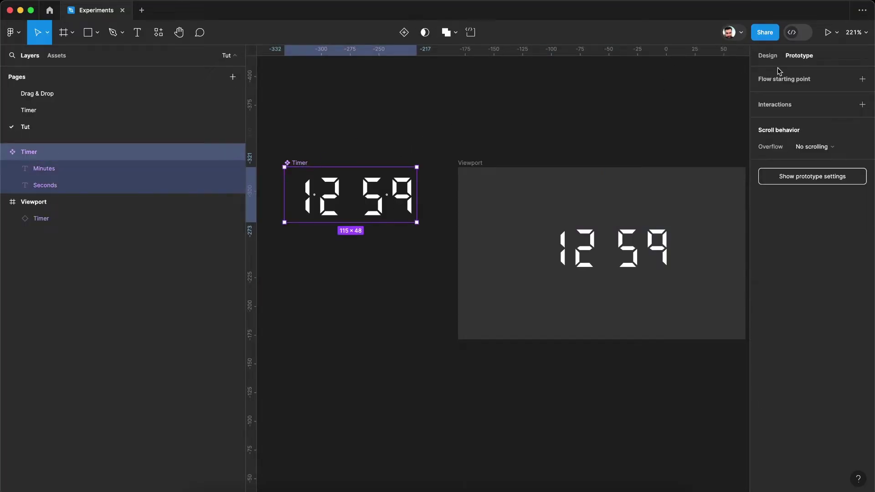
click(862, 105)
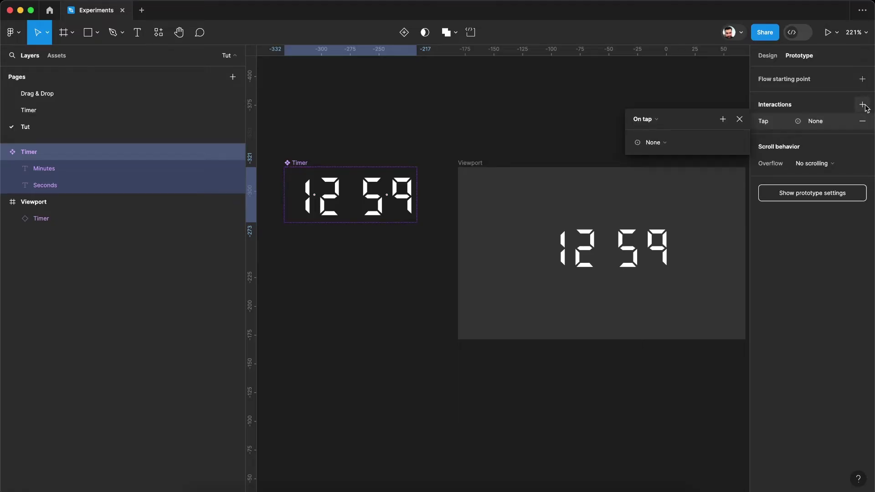
click(645, 121)
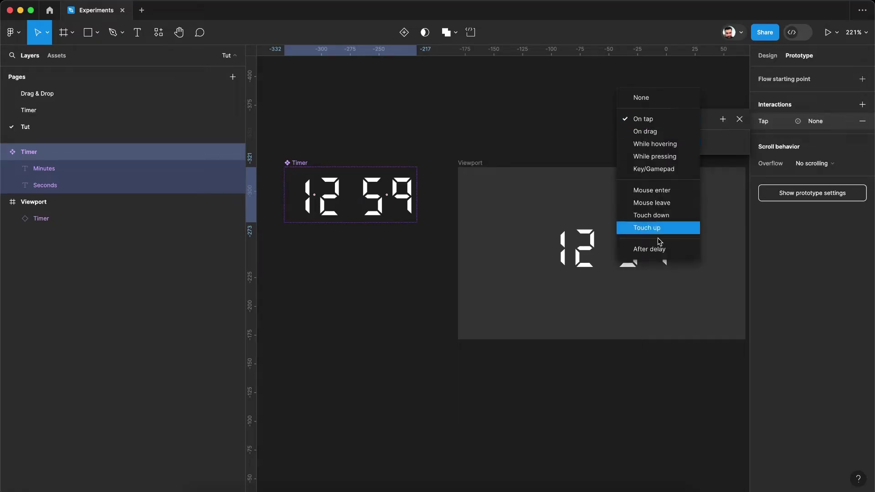
click(654, 251)
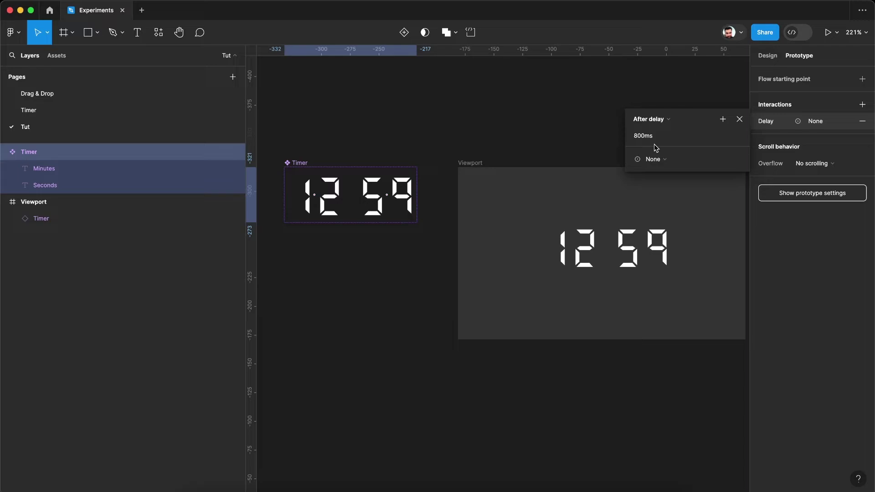
click(655, 141)
text(1000)
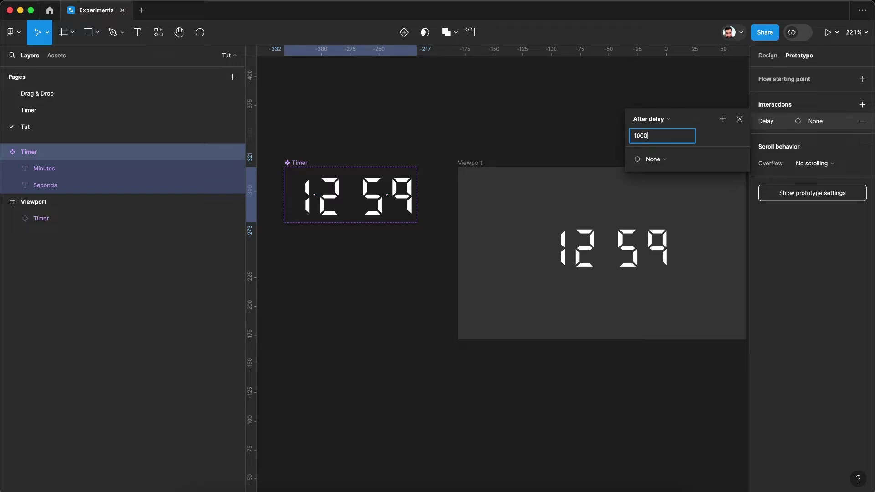
key(Return)
click(657, 161)
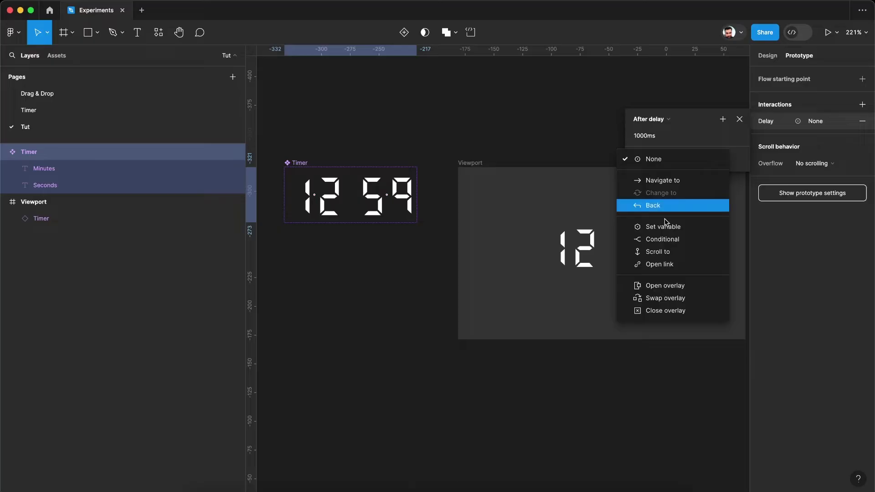
Make the delayed action a Conditional with the condition Seconds > 0.
click(665, 239)
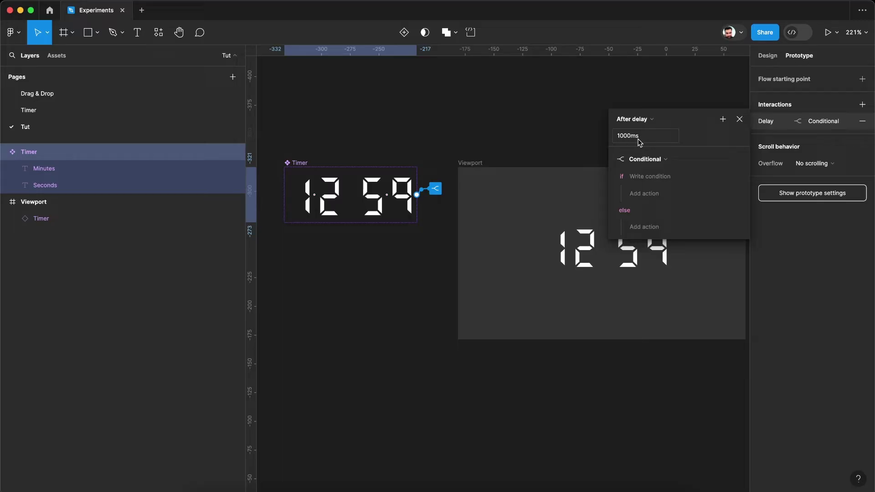
click(650, 181)
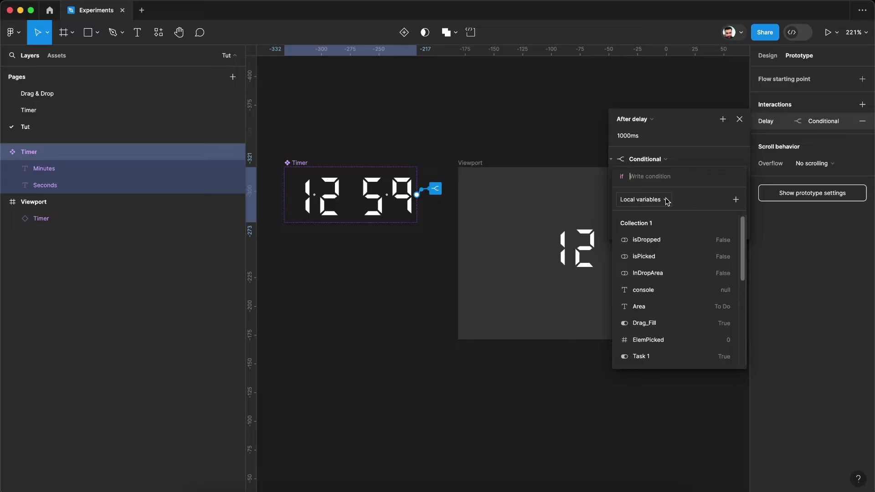
scroll(668, 278, down, 4)
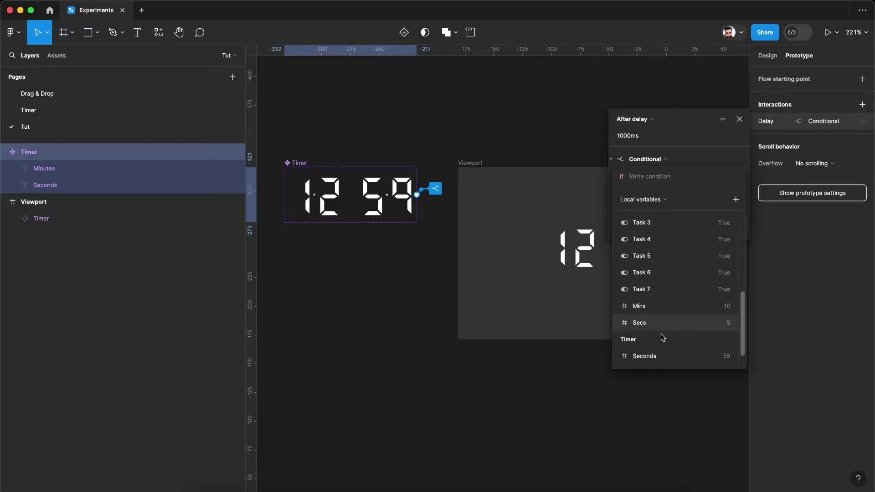
scroll(661, 334, down, 1)
click(644, 343)
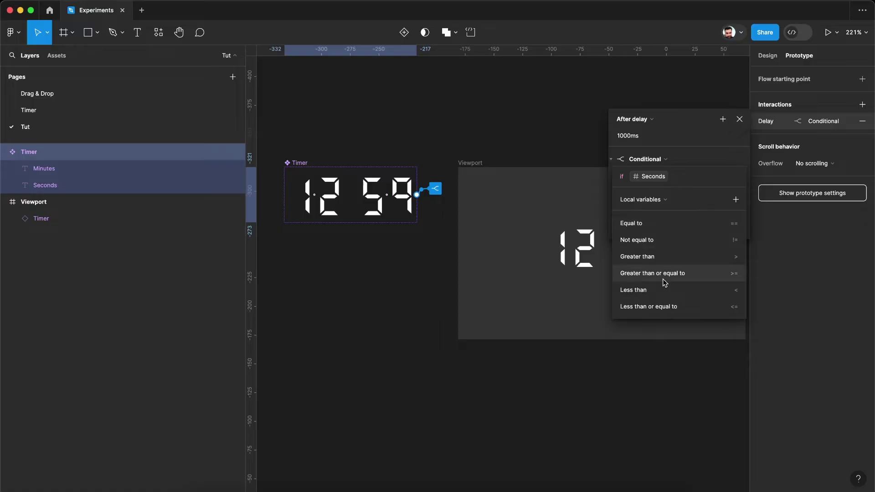
text(> )
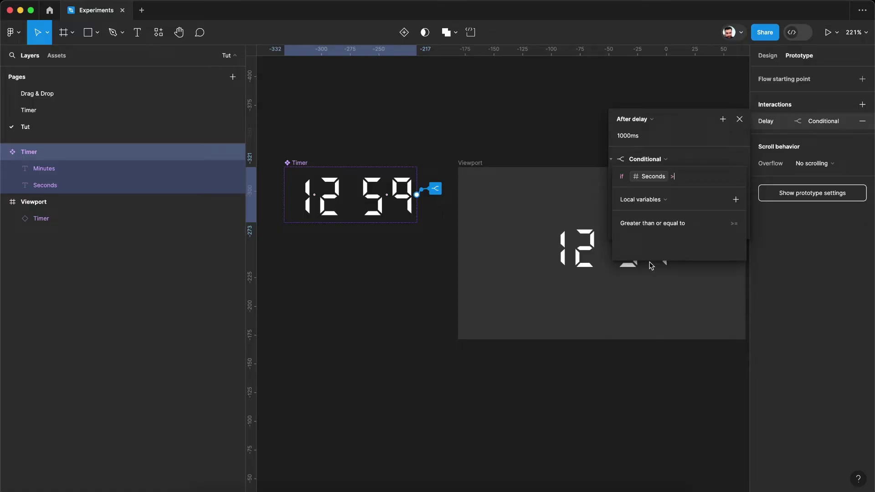
text(0)
key(Return)
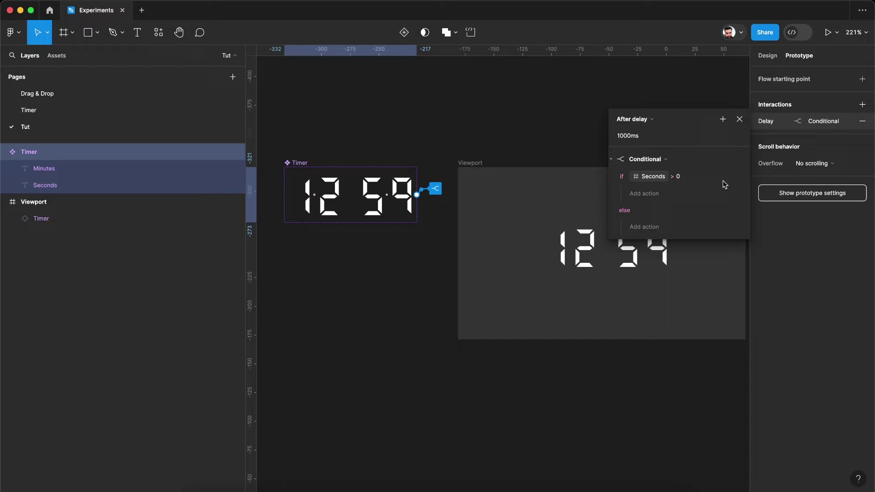
In the if branch, add a Set variable action setting Seconds to Seconds - 1.
click(649, 199)
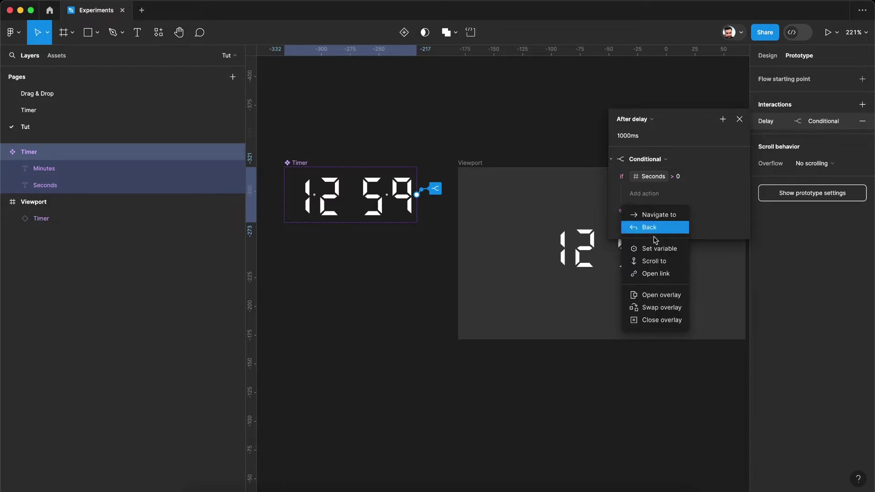
click(657, 252)
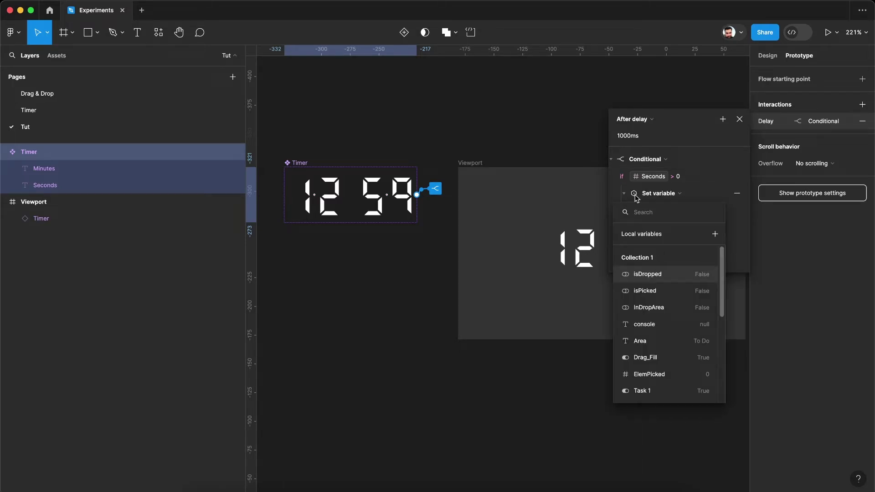
scroll(671, 346, down, 5)
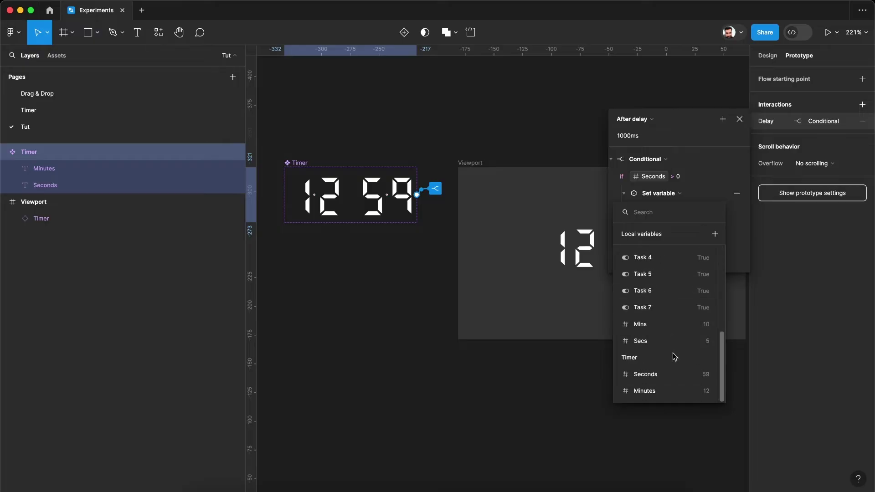
click(653, 375)
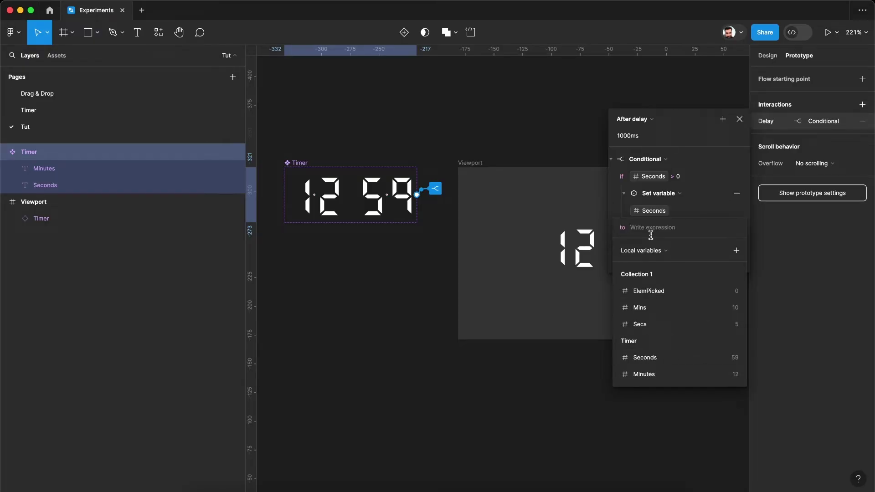
click(645, 358)
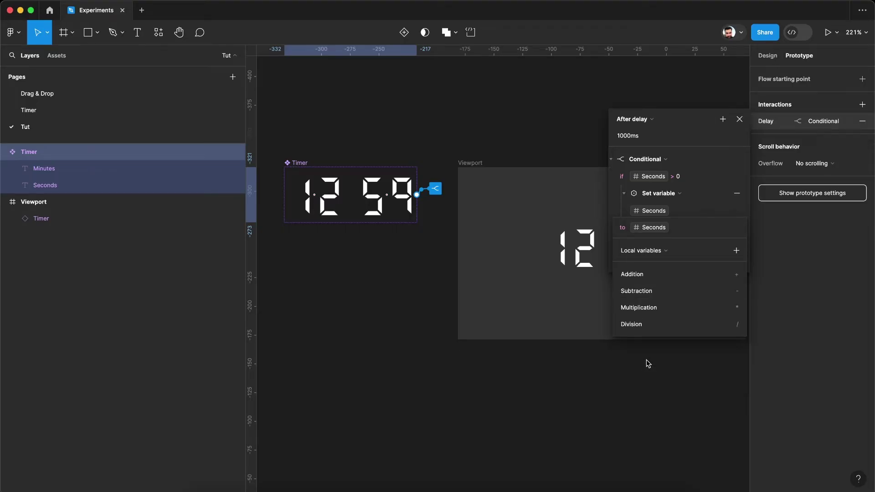
text(-1)
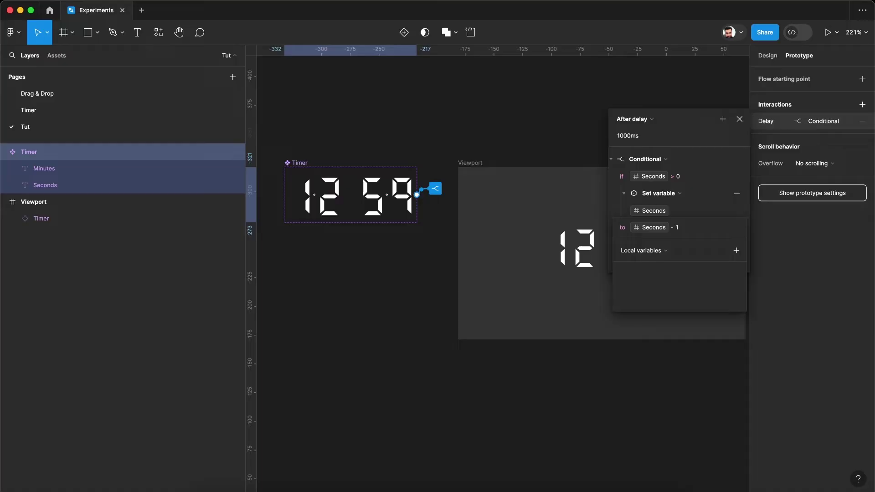
key(Return)
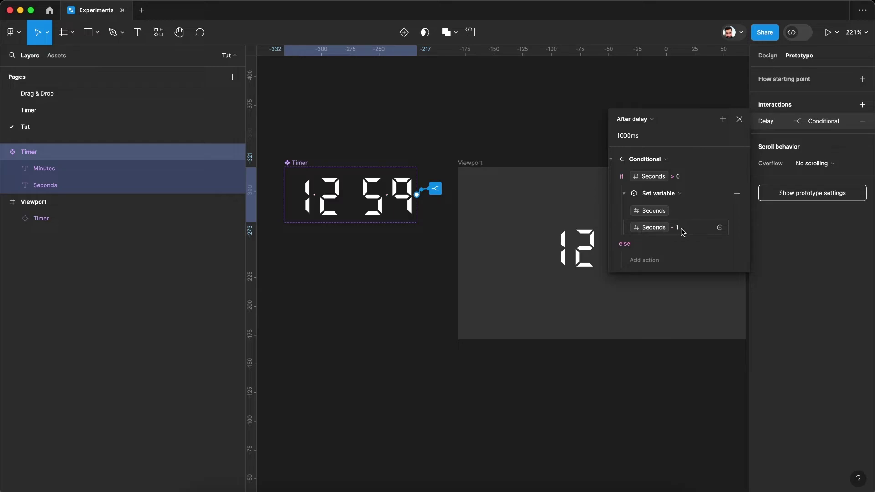
click(510, 159)
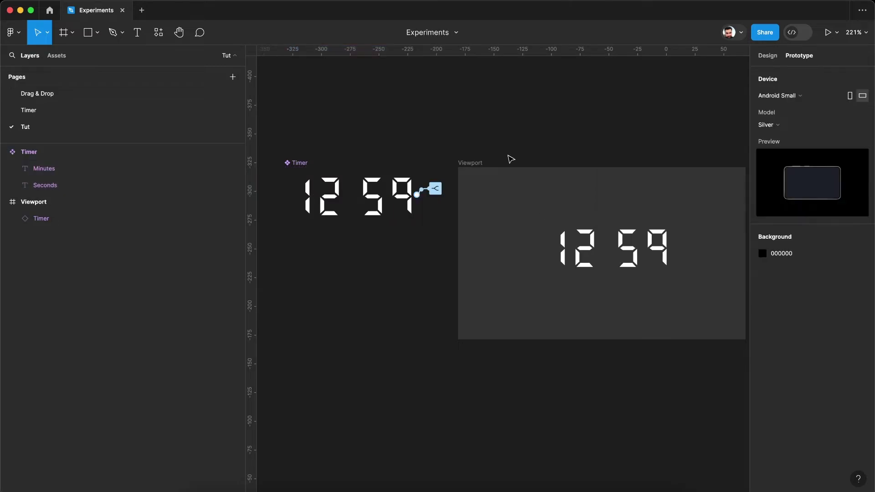
click(477, 164)
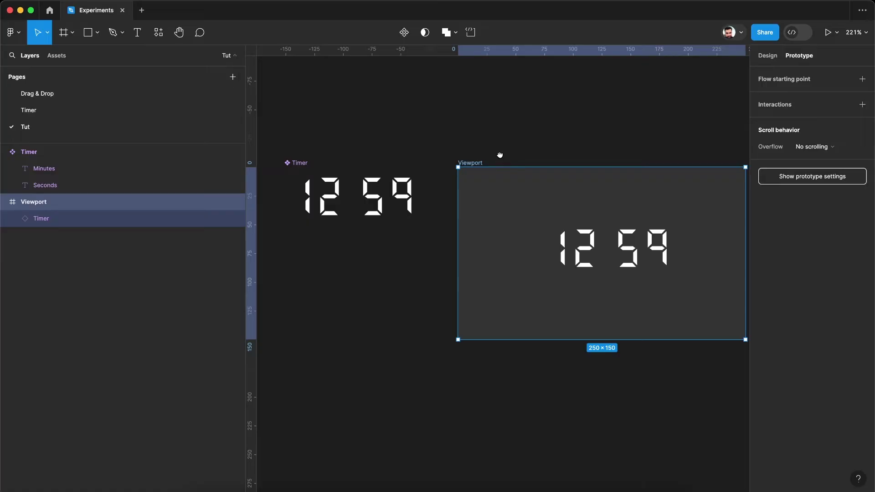
drag(500, 155, 464, 155)
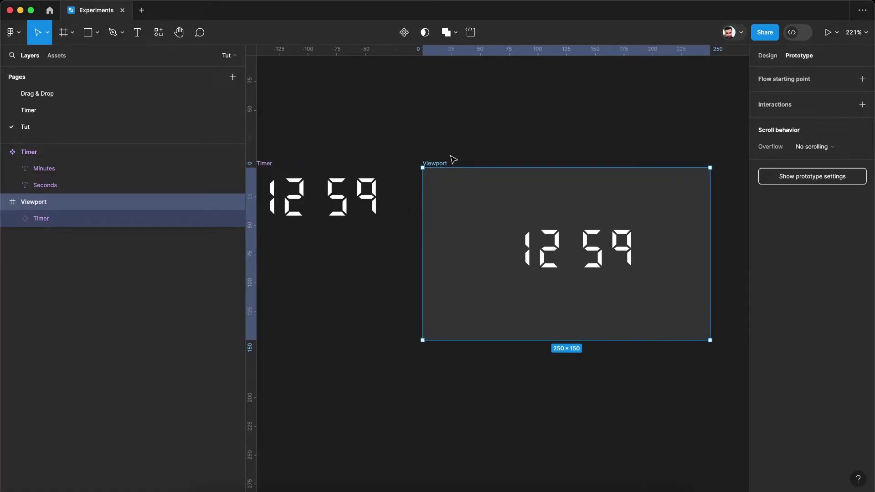
key(shift+space)
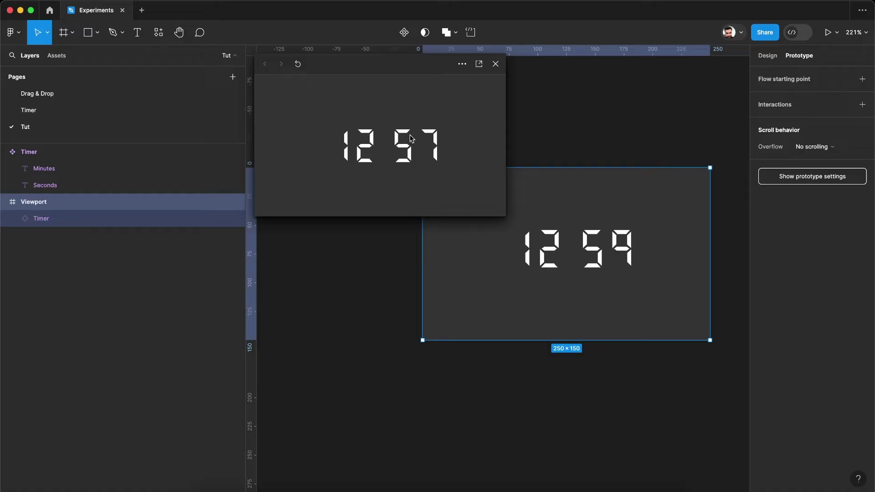
click(297, 63)
click(494, 64)
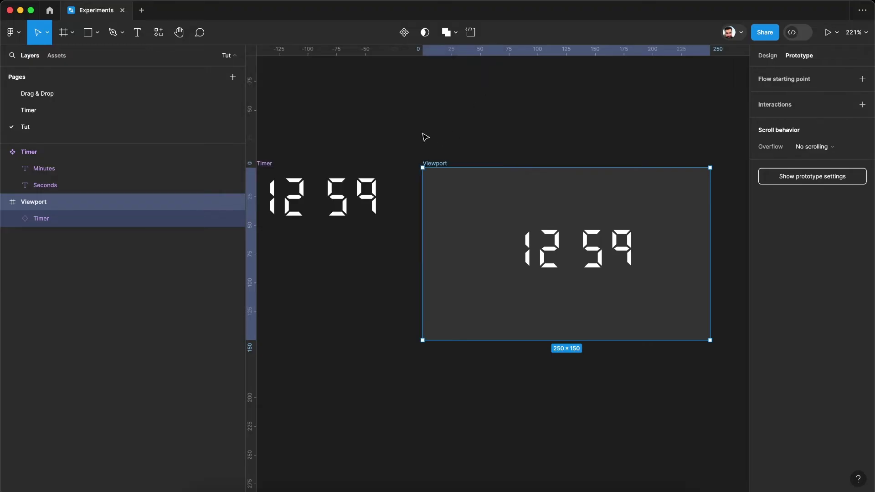
scroll(423, 136, left, 5)
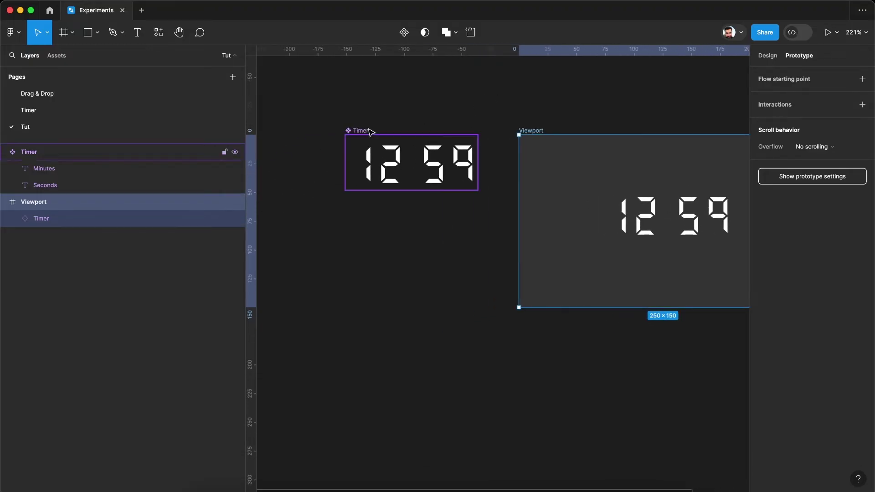
Add a new variant to the Timer component and name it Loop Back.
click(765, 57)
click(371, 132)
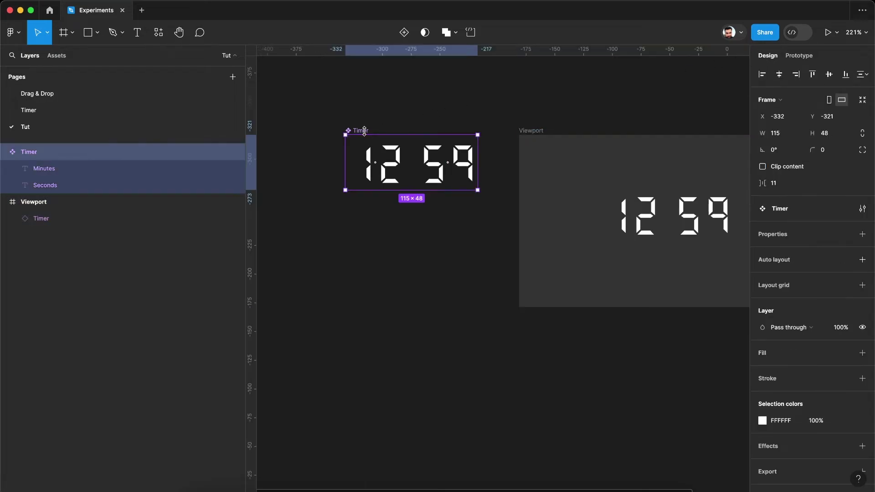
click(403, 32)
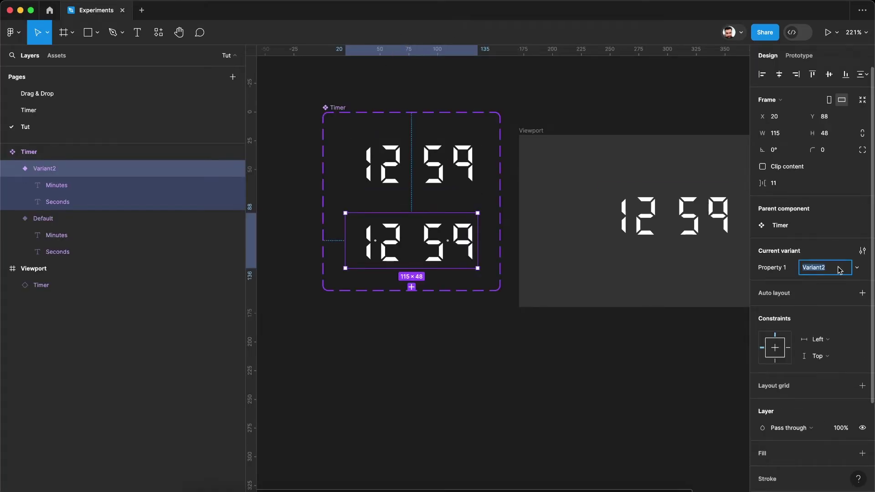
text(Loop Back)
key(Return)
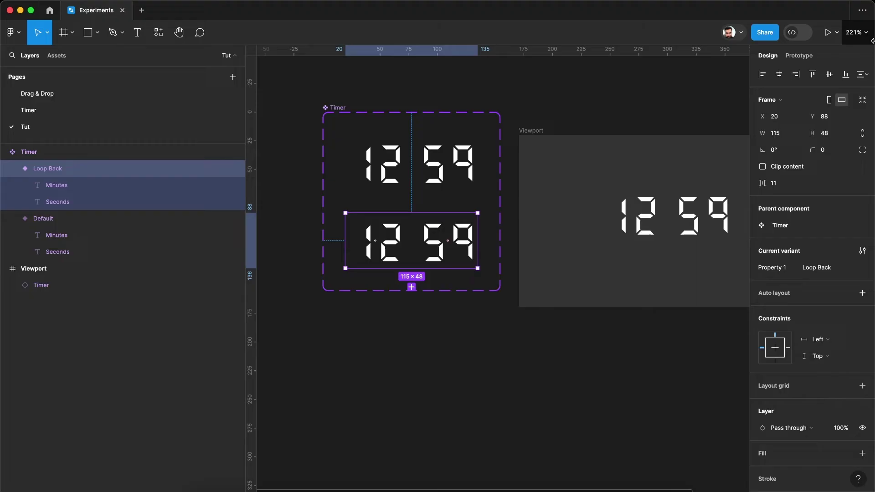
Add a Change to action switching the Default variant to Loop Back after the delay.
click(799, 58)
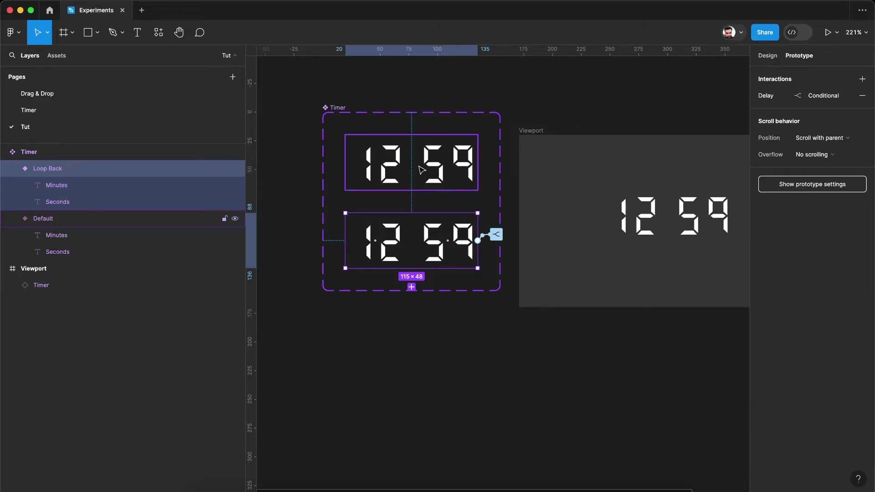
click(424, 169)
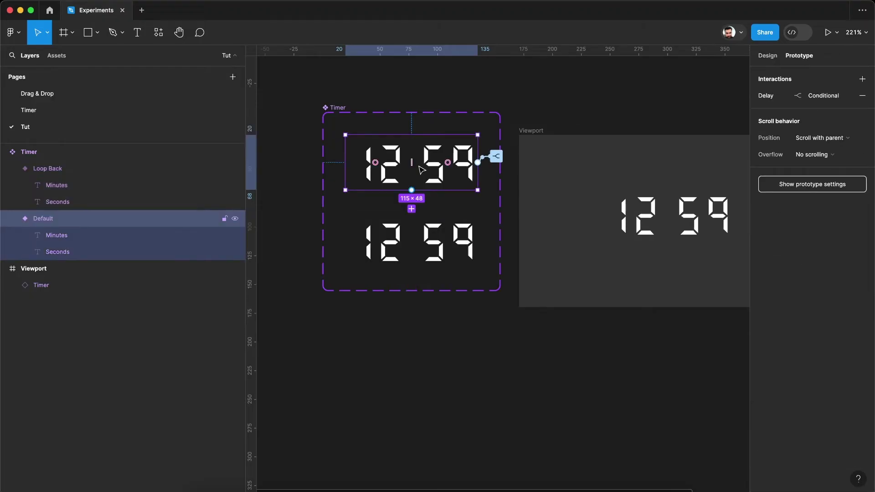
click(495, 158)
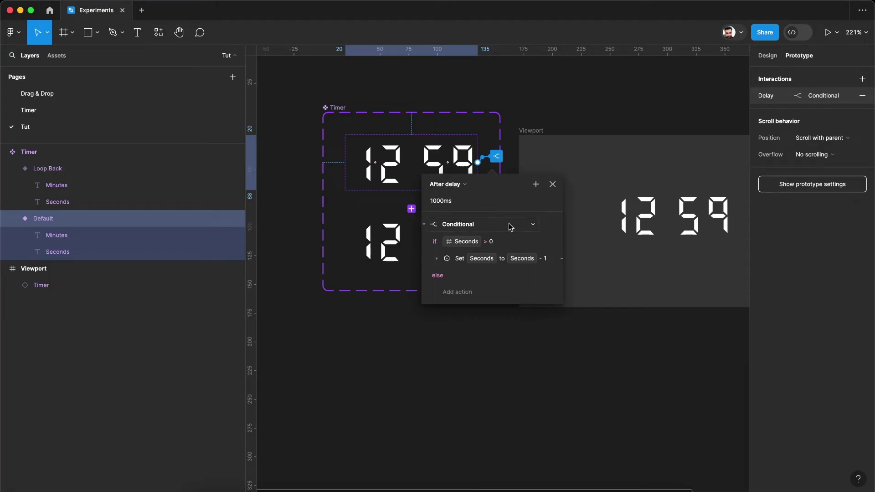
click(536, 184)
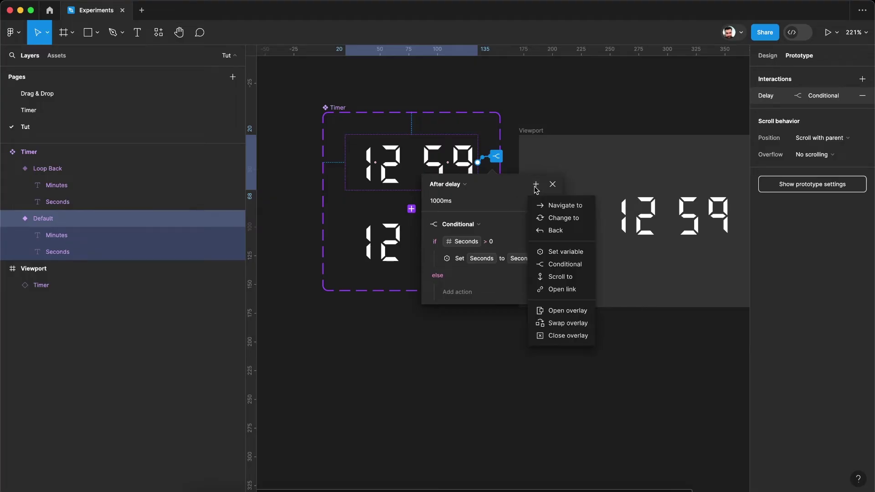
click(559, 219)
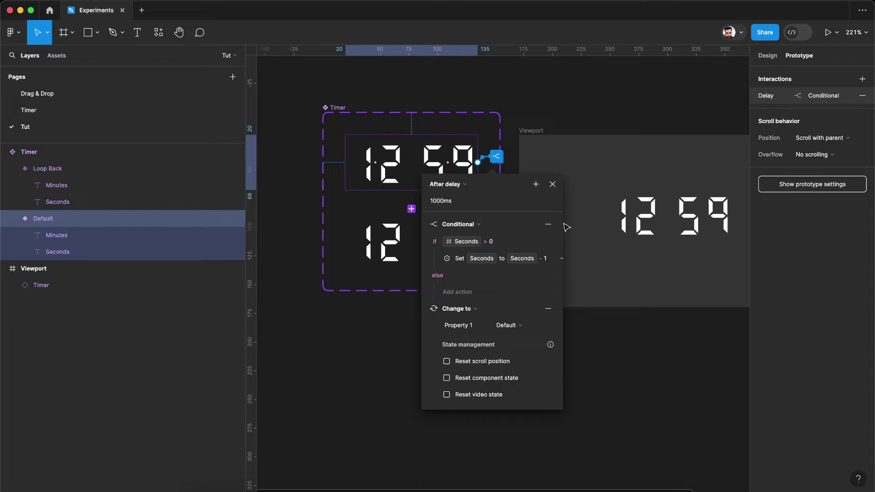
click(519, 325)
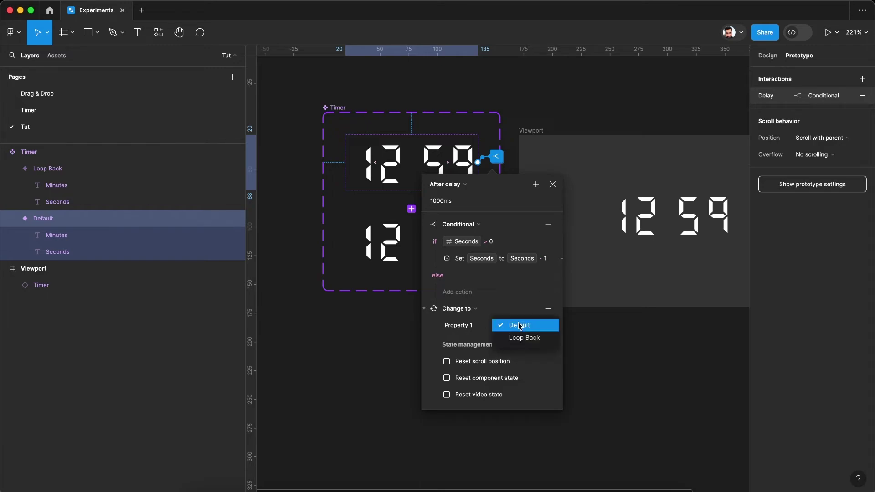
click(519, 338)
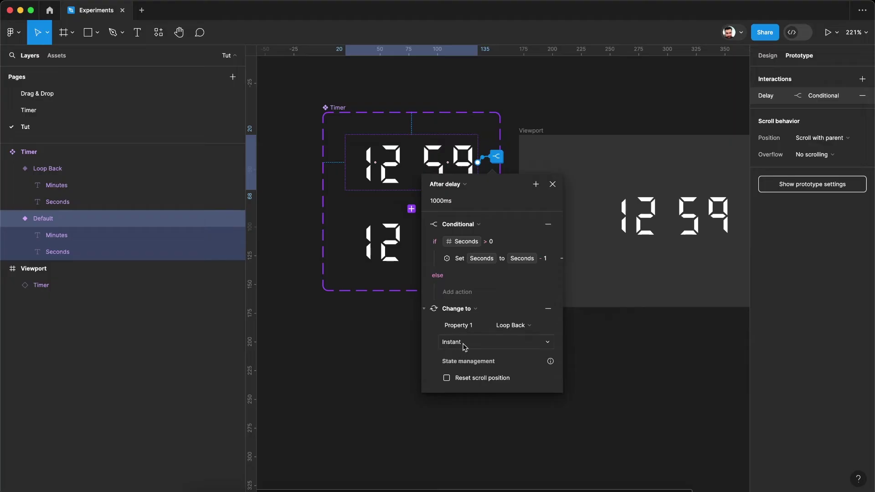
click(552, 185)
click(452, 245)
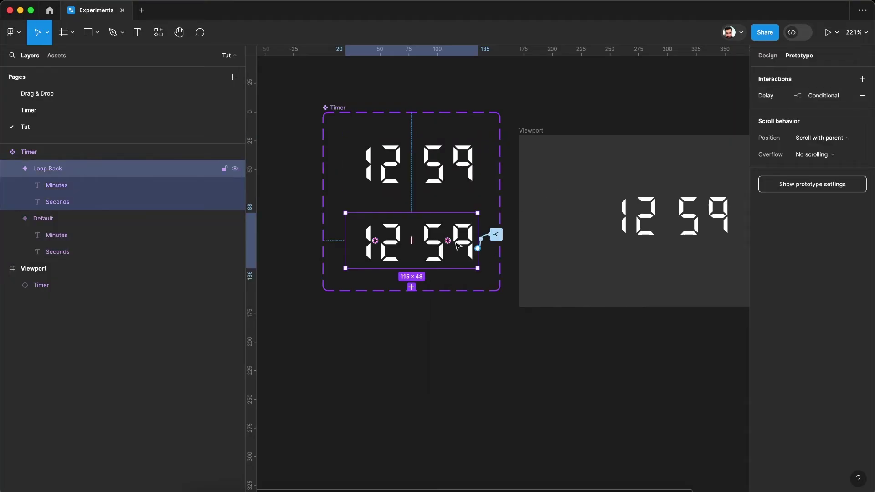
Replace Loop Back's copied conditional with a new After delay interaction of 1ms.
click(862, 97)
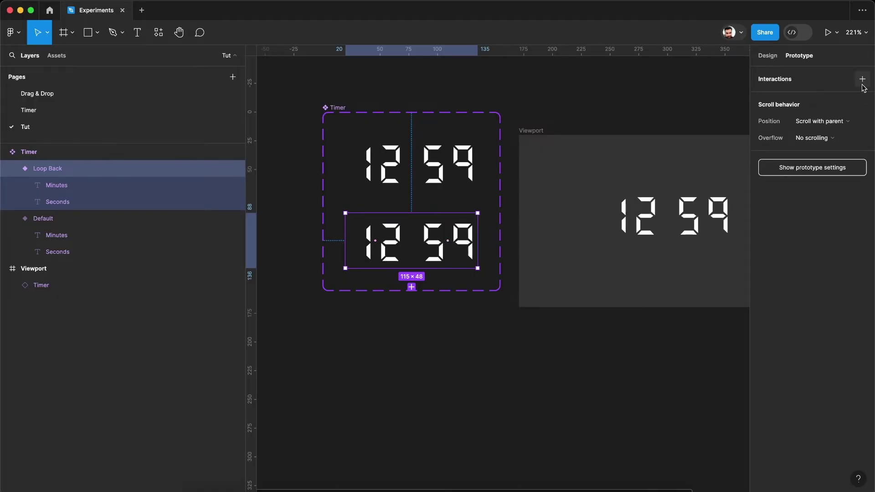
click(862, 81)
click(647, 97)
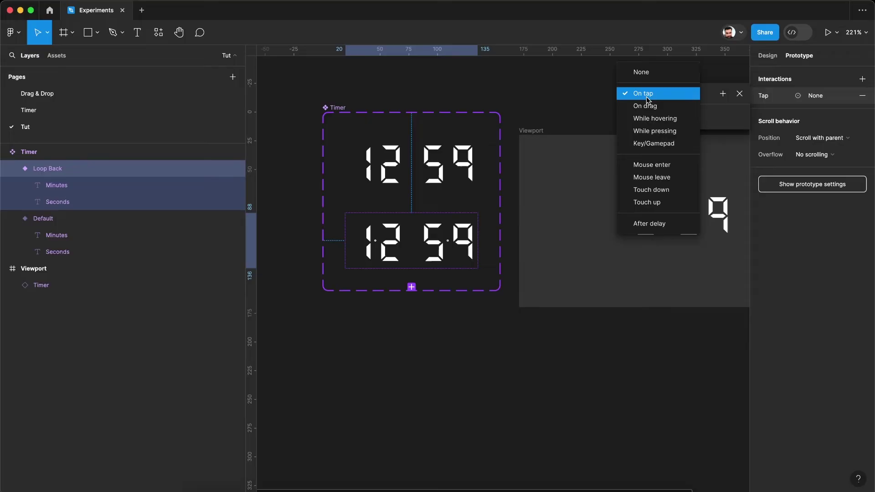
click(658, 228)
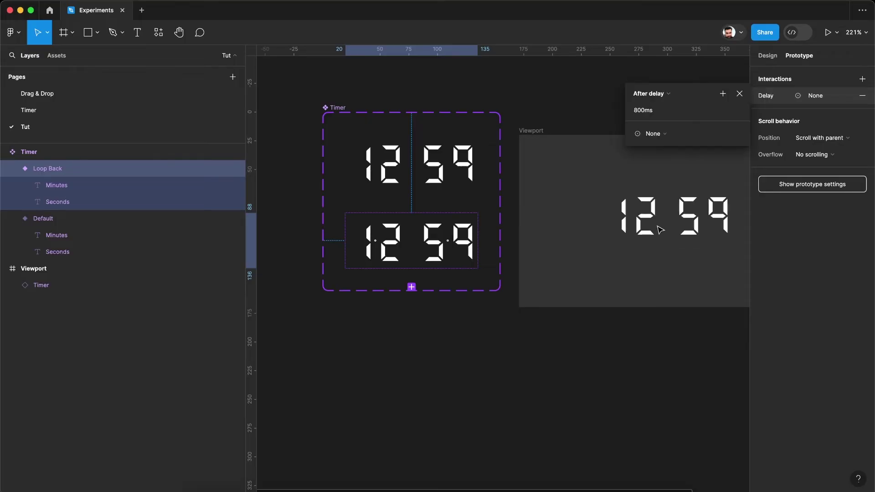
click(663, 114)
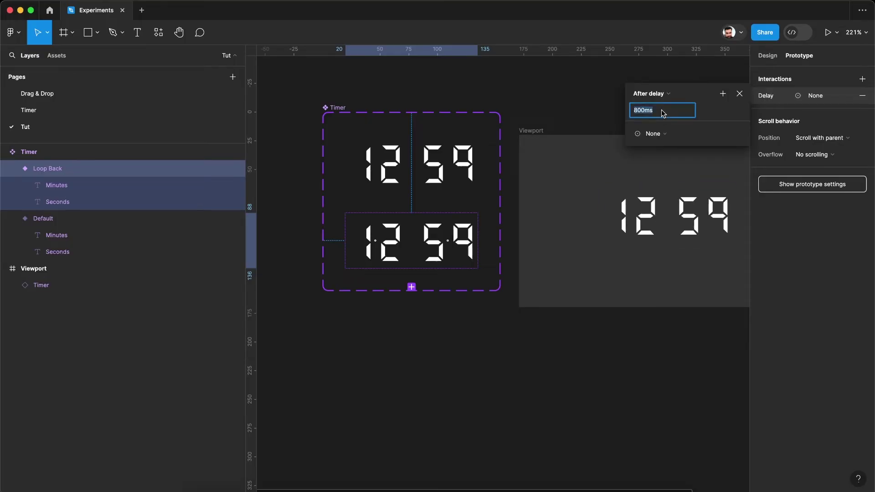
text(1)
key(Return)
Set the action to Change to Property 1 Default, then select the Default variant.
click(670, 133)
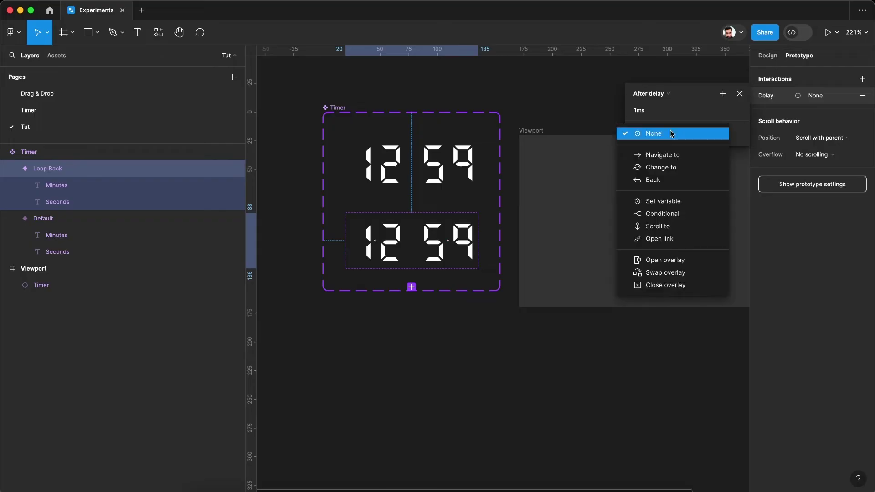
click(666, 168)
click(717, 151)
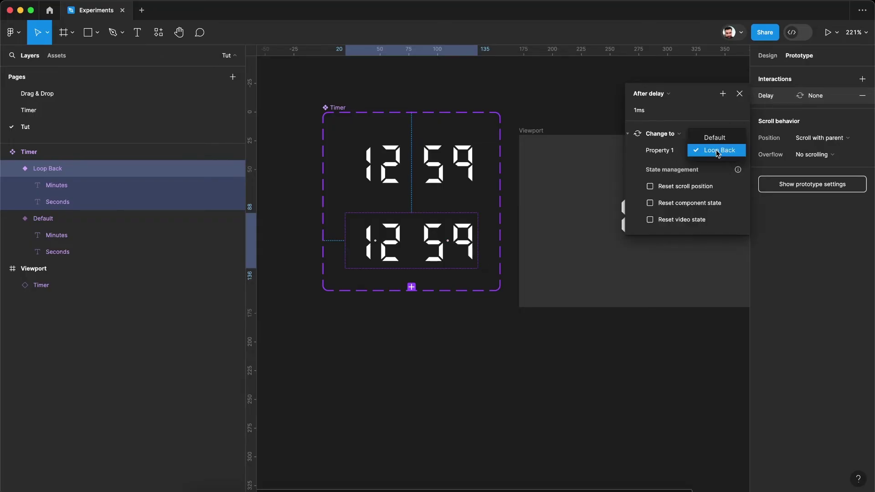
click(714, 138)
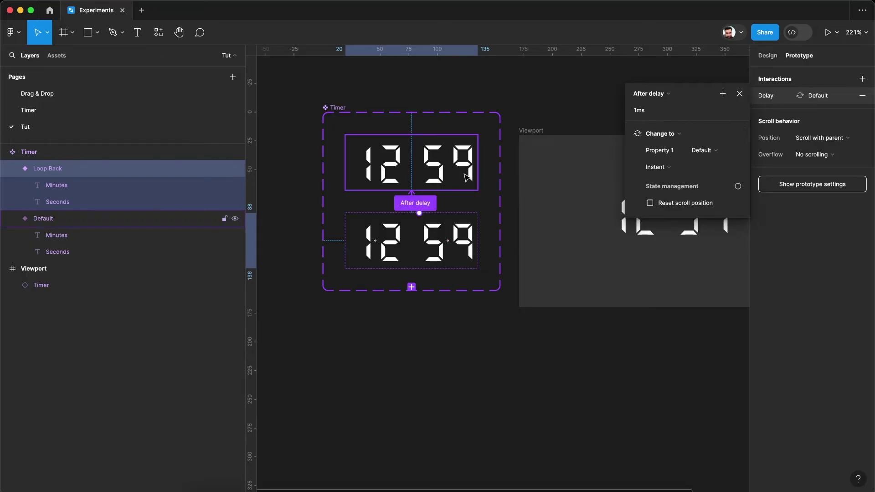
click(491, 176)
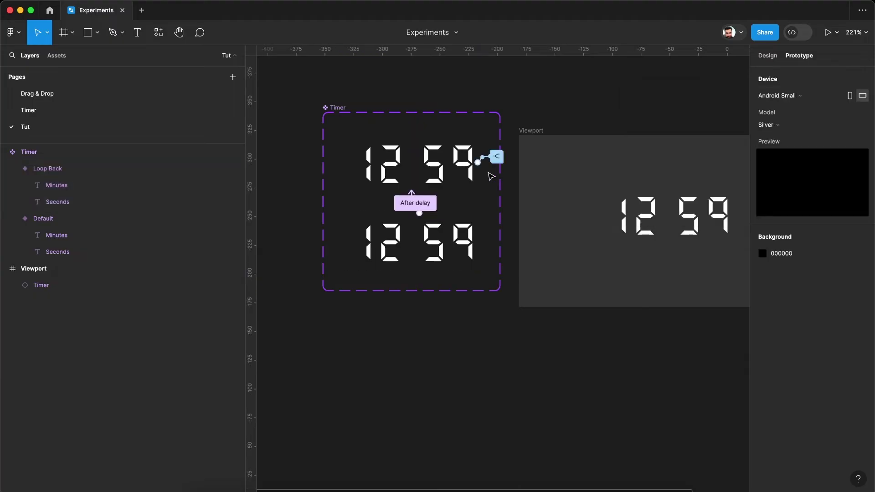
click(446, 177)
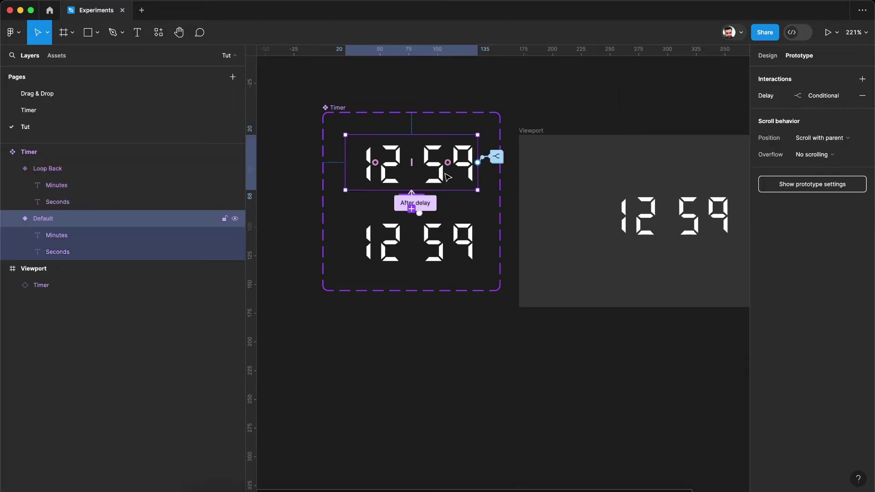
Check Loop Back's 1ms delay and Default's Seconds > 0 conditional setting Seconds to Seconds - 1.
click(463, 248)
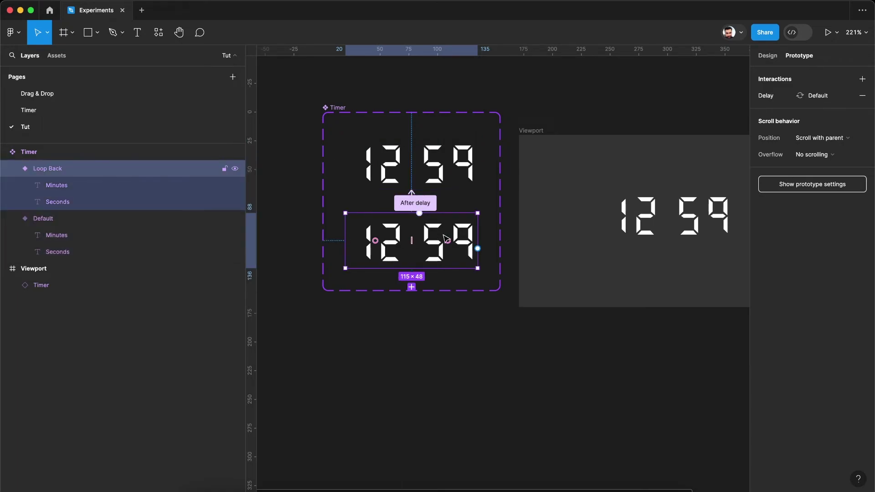
click(428, 211)
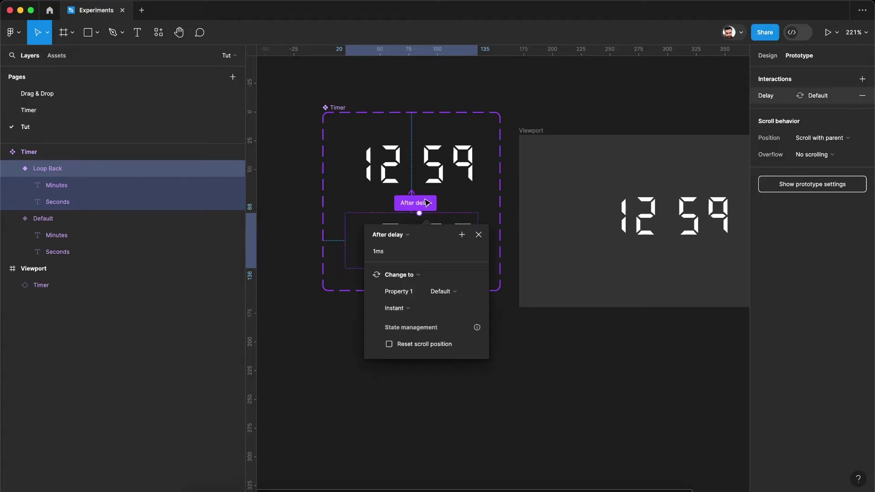
click(416, 170)
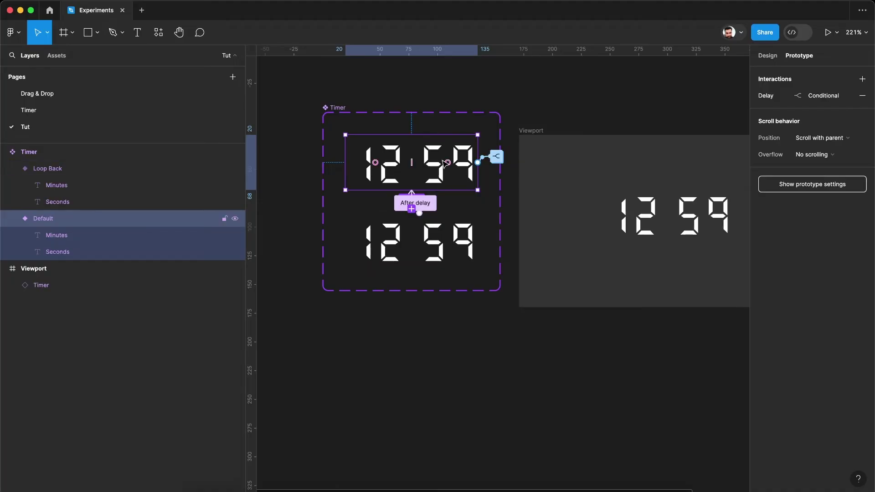
click(496, 156)
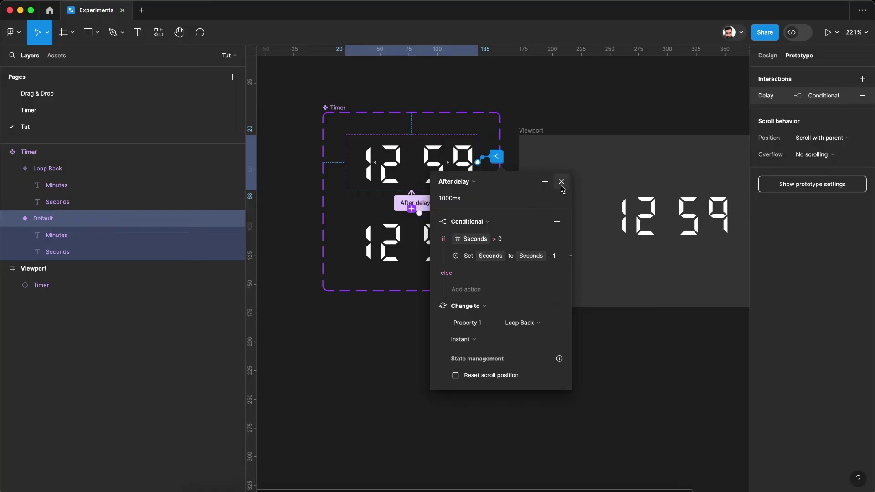
click(385, 348)
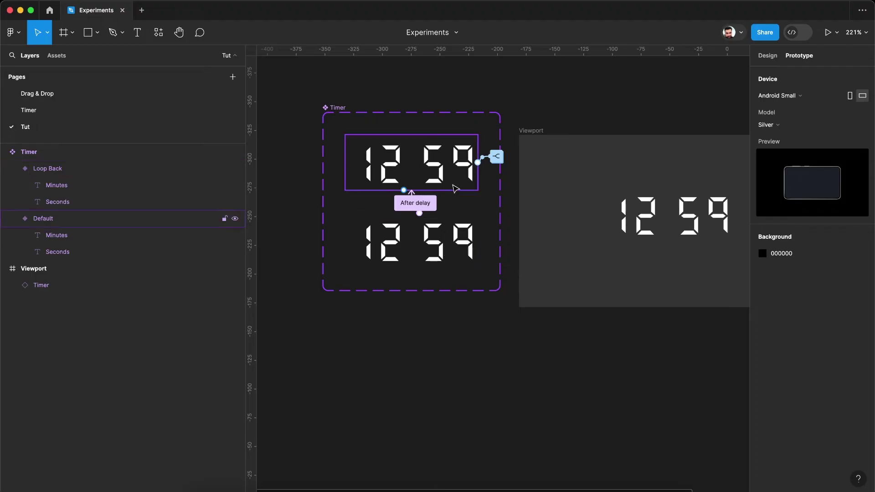
click(762, 58)
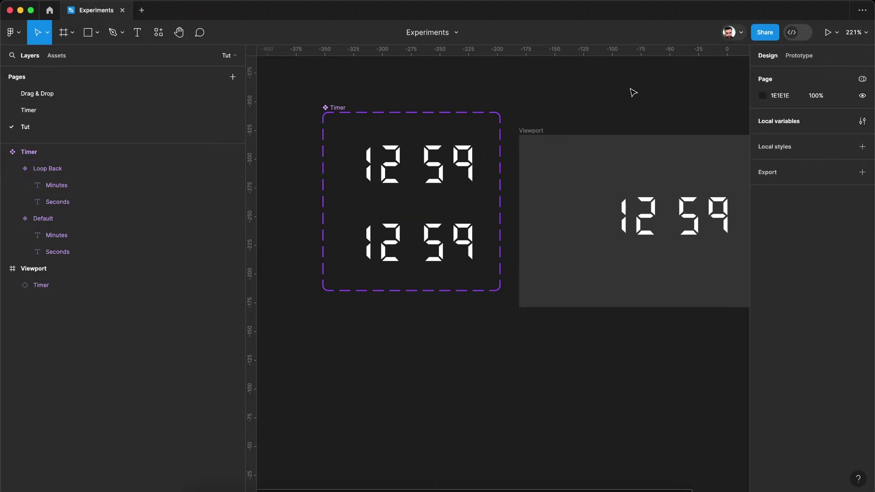
scroll(633, 92, right, 3)
click(449, 141)
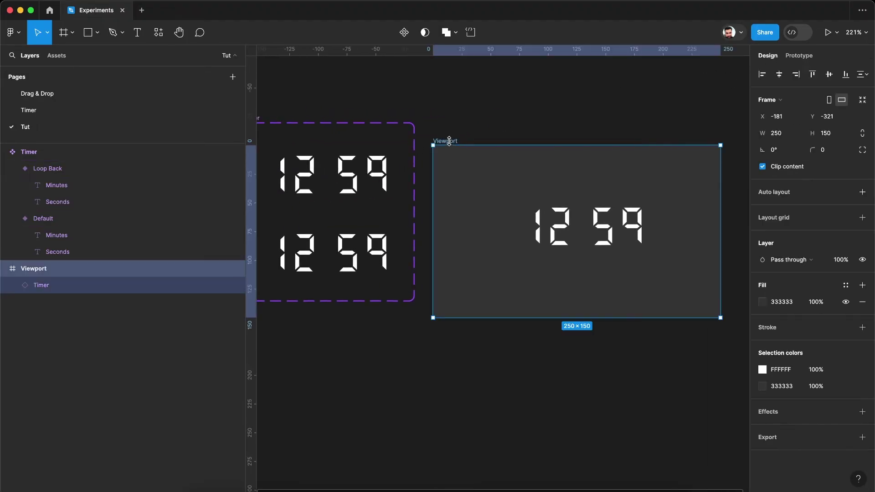
key(shift+space)
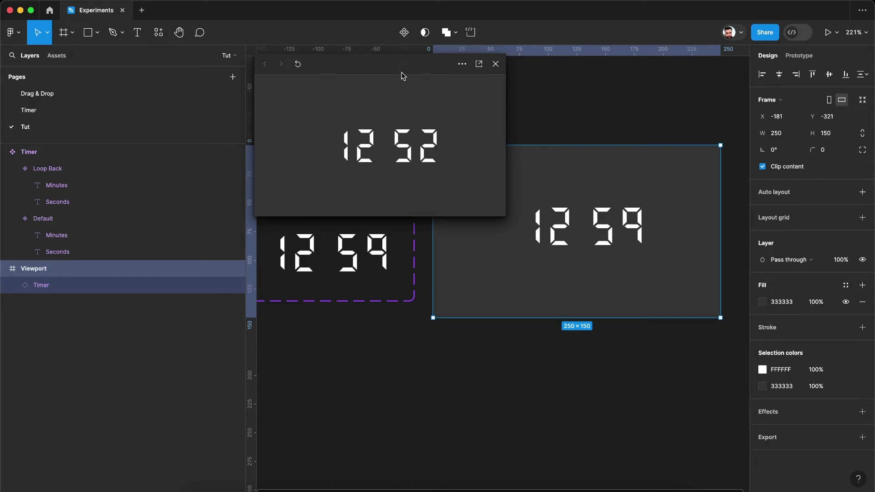
drag(403, 75, 523, 74)
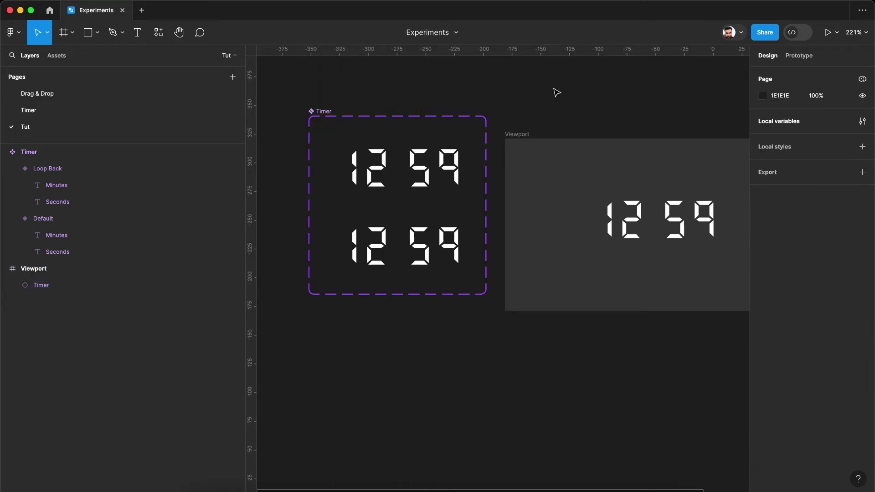
Add a Set variable action to the else branch resetting Timer Seconds to 59.
click(372, 187)
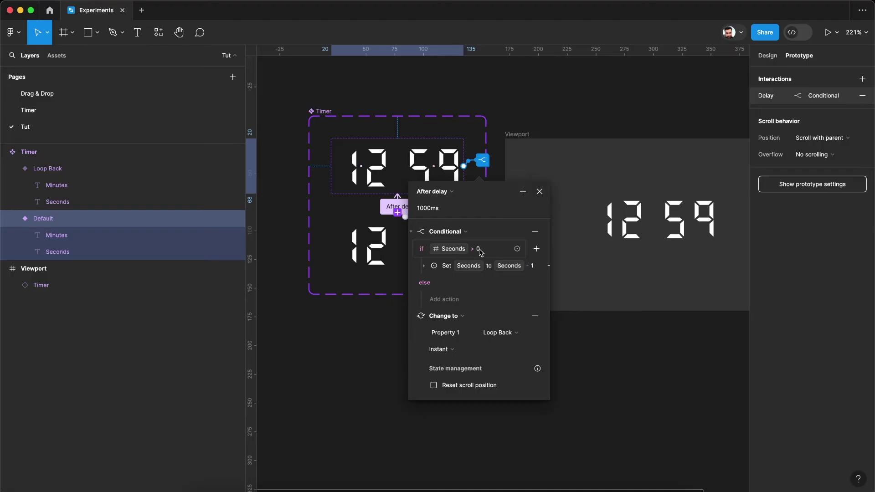
click(450, 305)
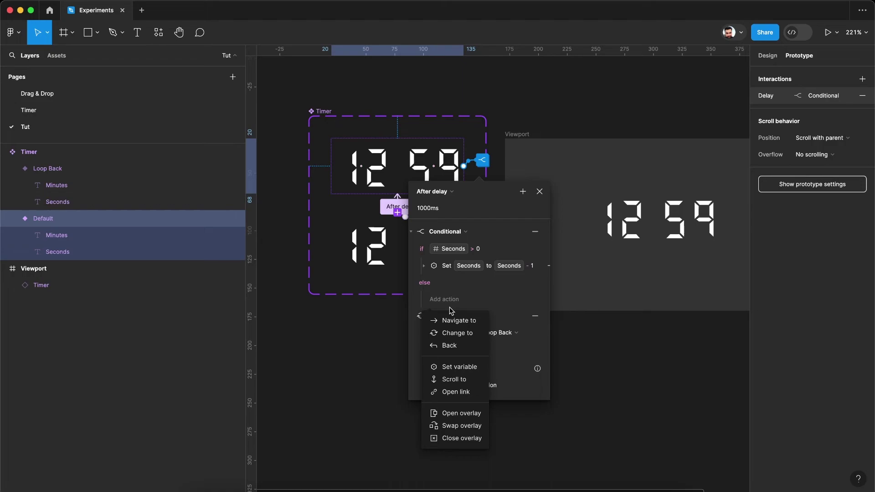
click(458, 367)
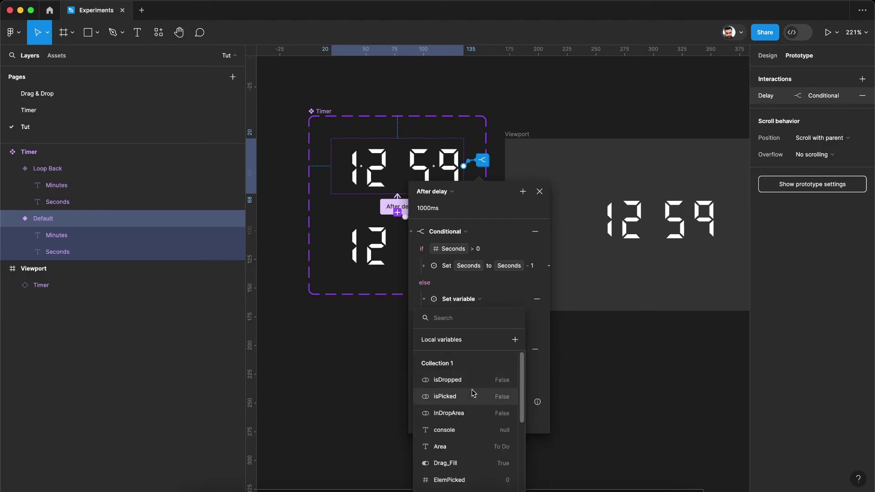
scroll(492, 430, down, 8)
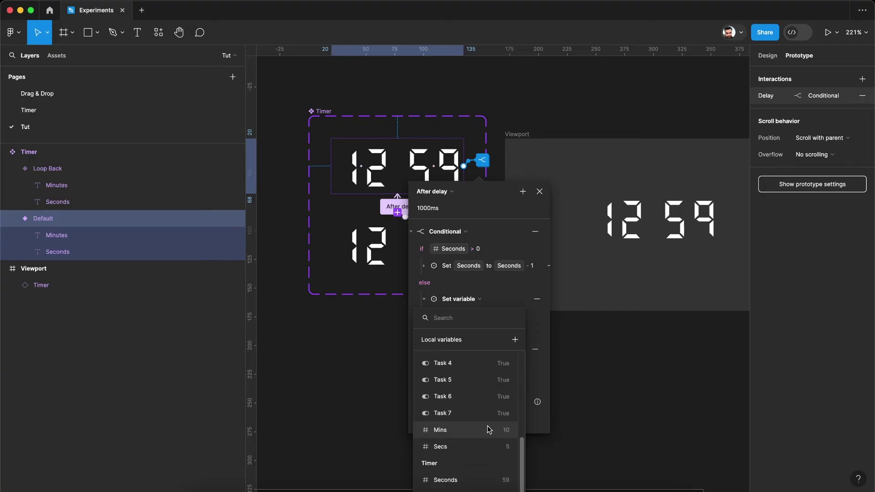
click(463, 478)
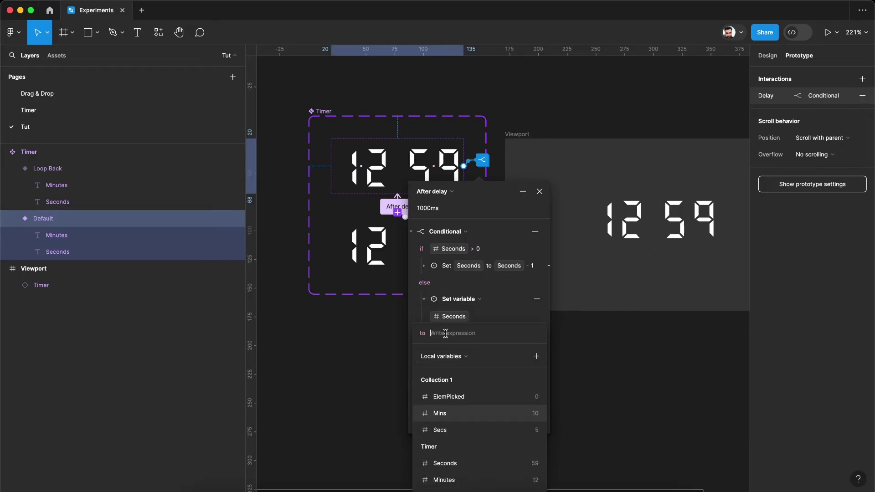
text(59)
key(Return)
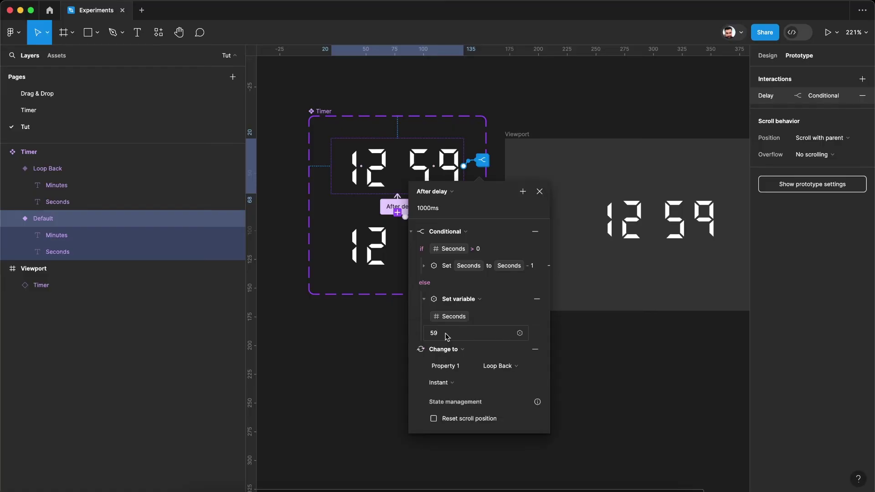
Change the Seconds variable's value from 59 to 5 in Local variables.
click(591, 353)
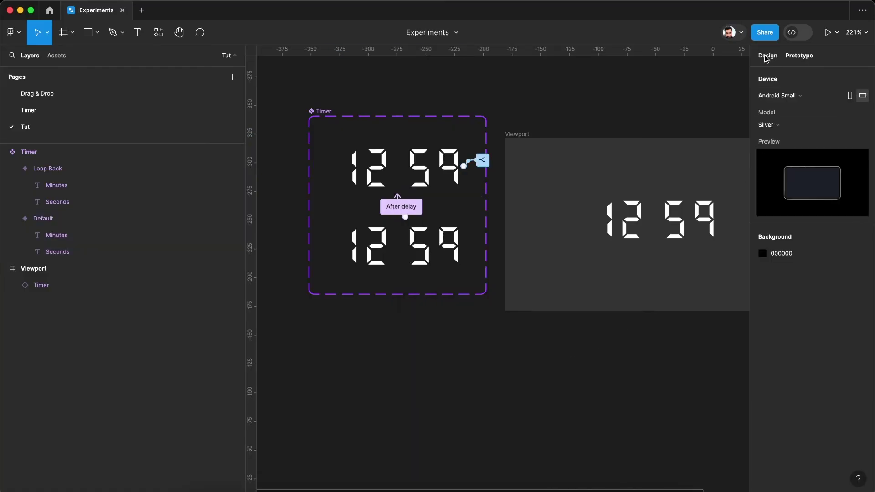
click(766, 57)
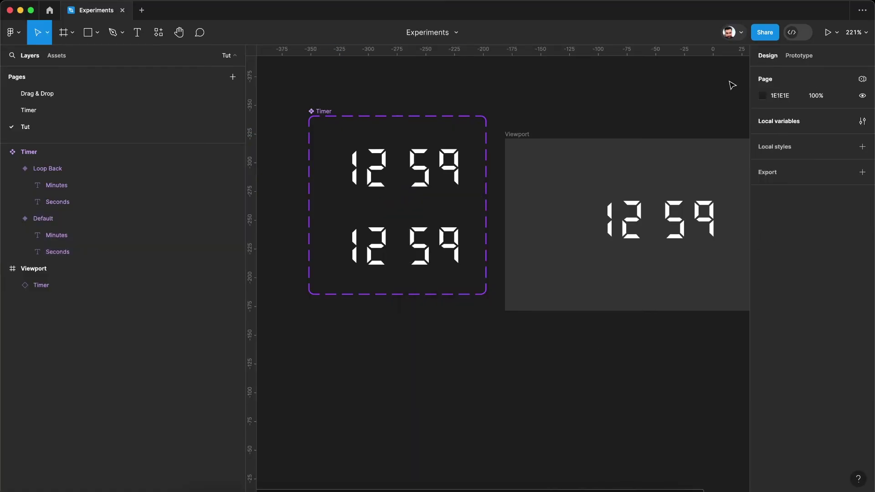
click(861, 122)
click(635, 111)
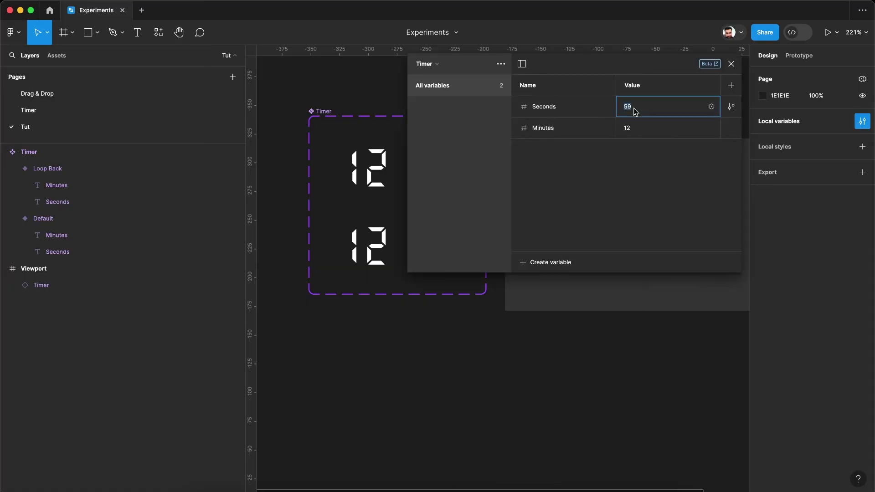
text(5)
key(Return)
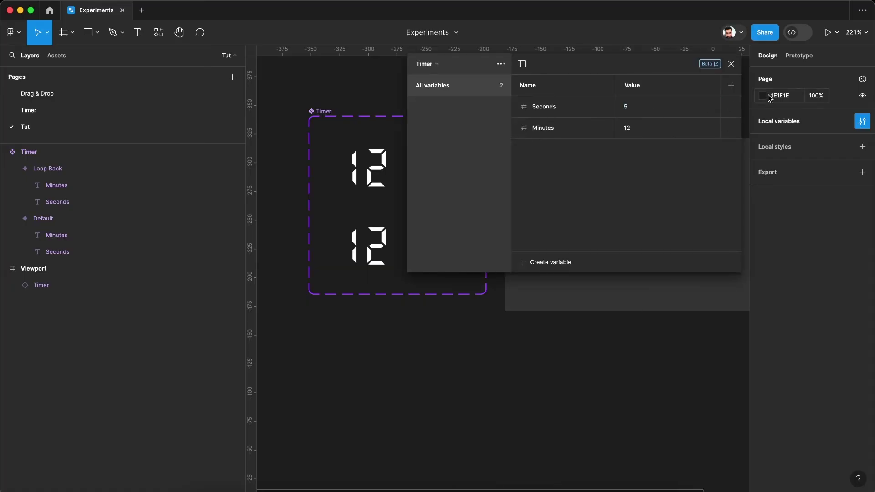
click(731, 63)
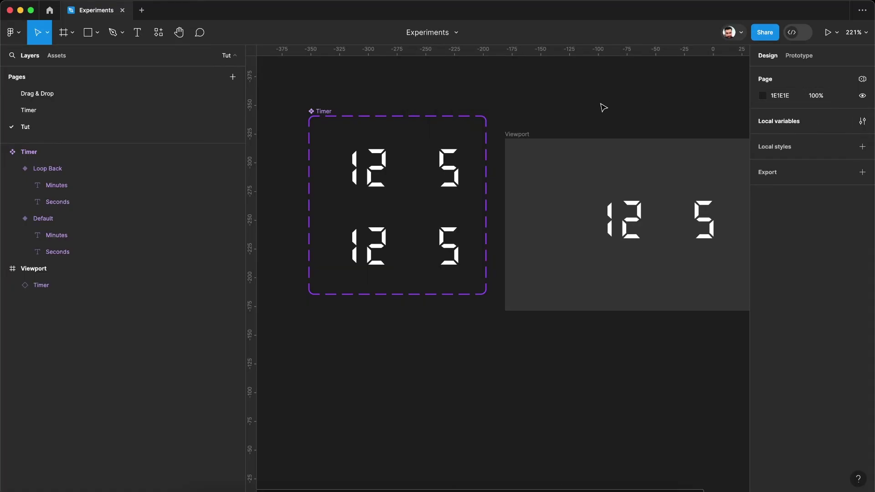
Preview the Viewport prototype to watch Seconds wrap from 1 back to 59.
click(524, 136)
key(shift+space)
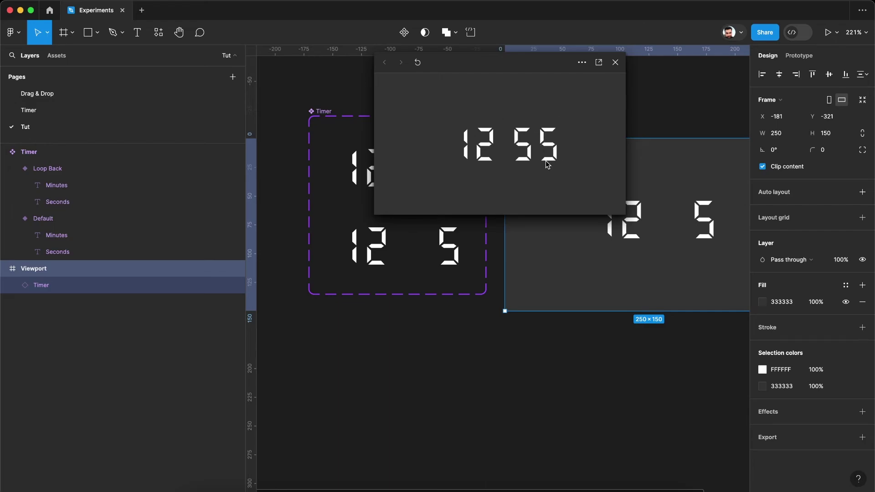
click(615, 63)
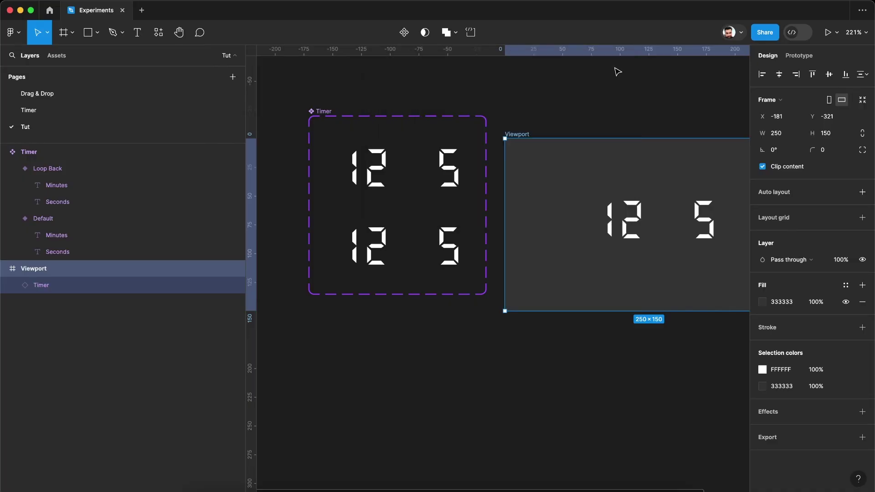
Add another Set variable action to the Default variant's after-delay else branch.
click(798, 55)
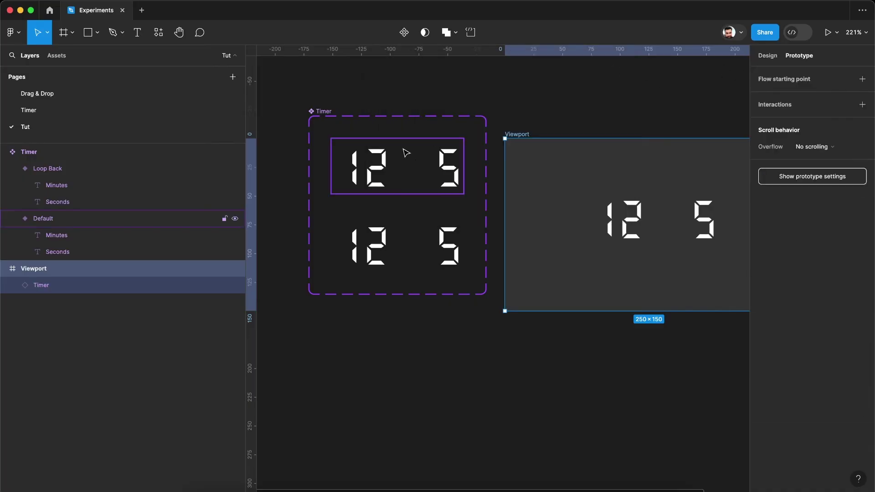
click(378, 181)
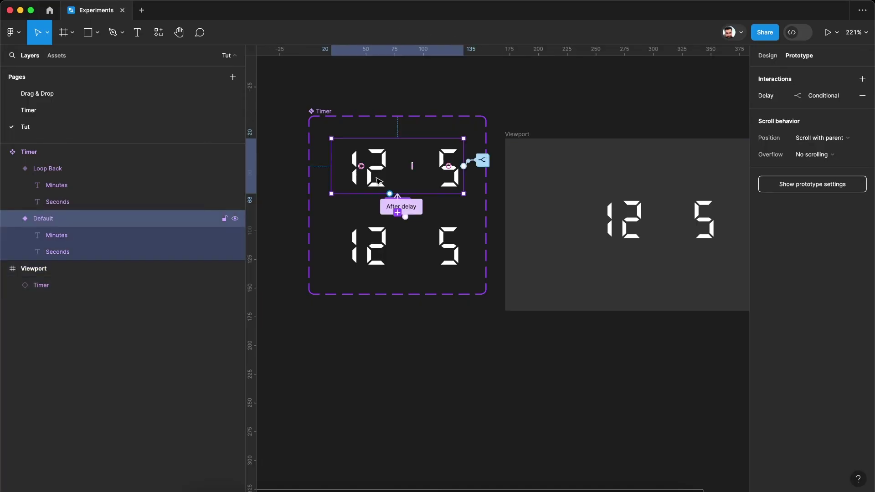
click(398, 206)
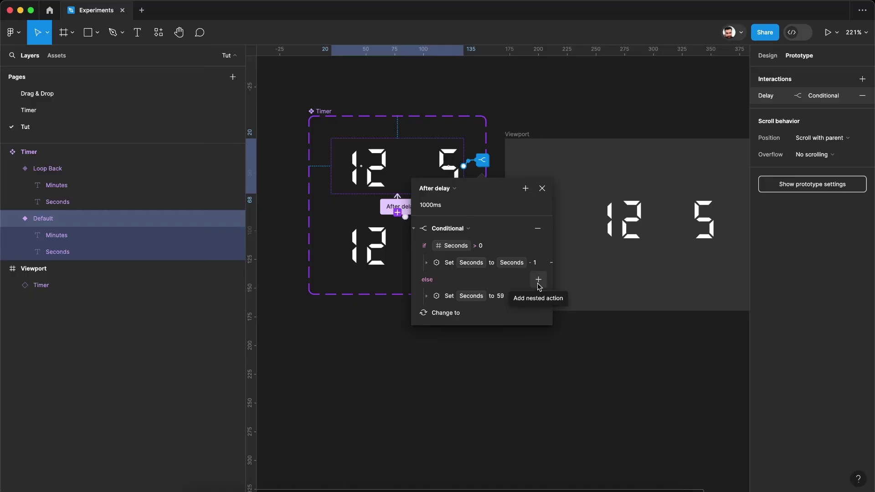
click(536, 282)
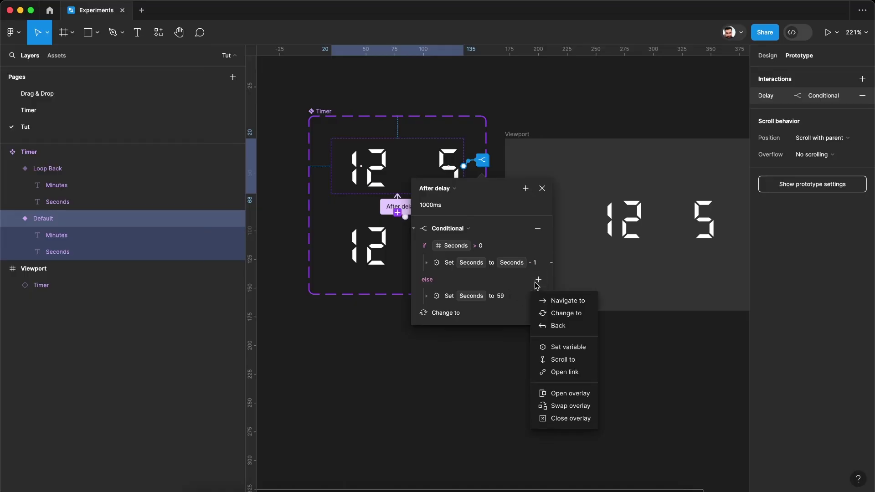
click(555, 350)
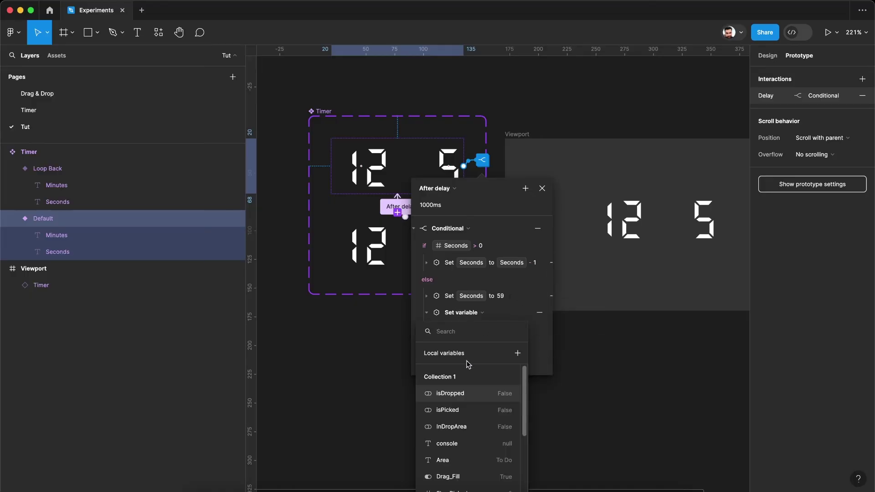
Target the Minutes variable and set its value to Minutes - 1.
scroll(472, 442, down, 10)
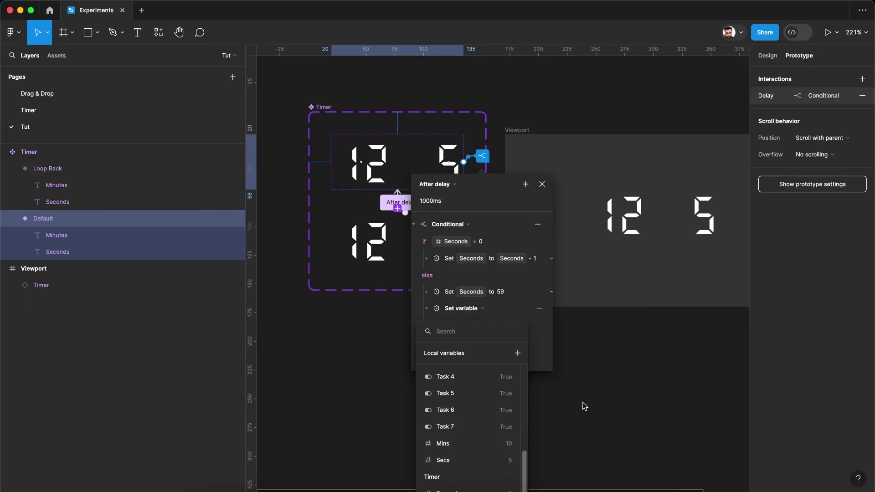
scroll(580, 402, down, 5)
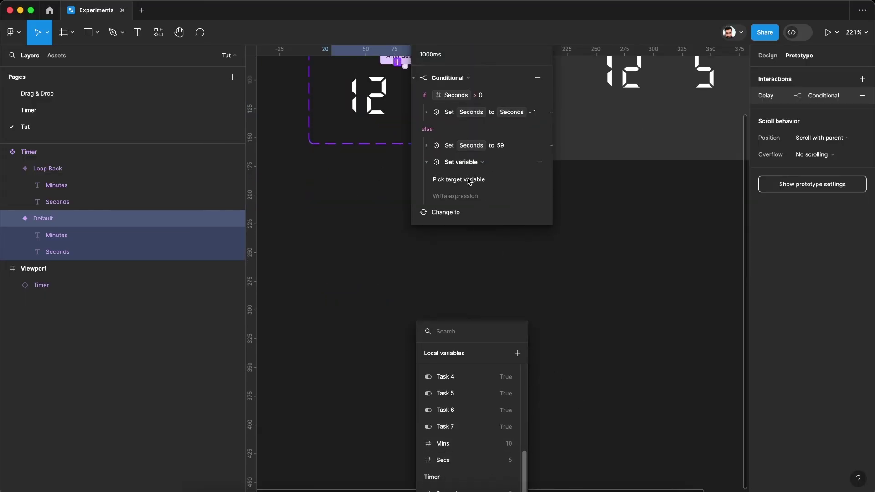
click(465, 196)
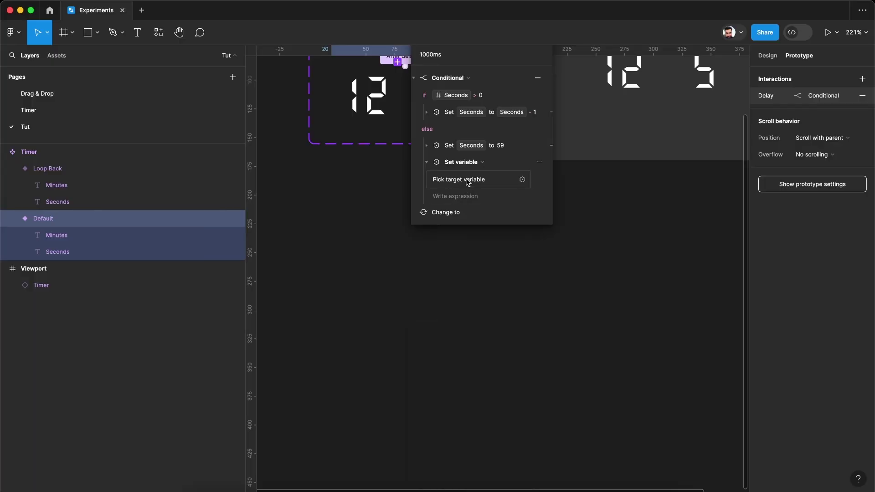
click(467, 182)
scroll(472, 229, down, 6)
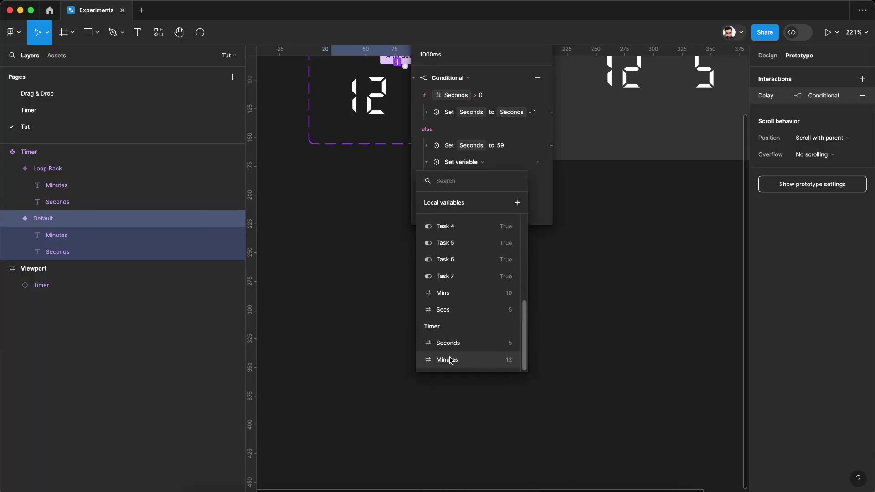
click(448, 358)
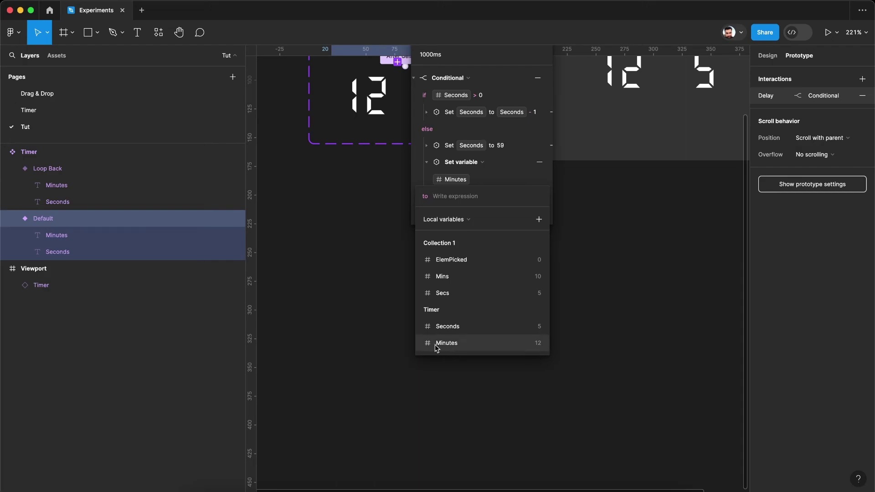
click(435, 345)
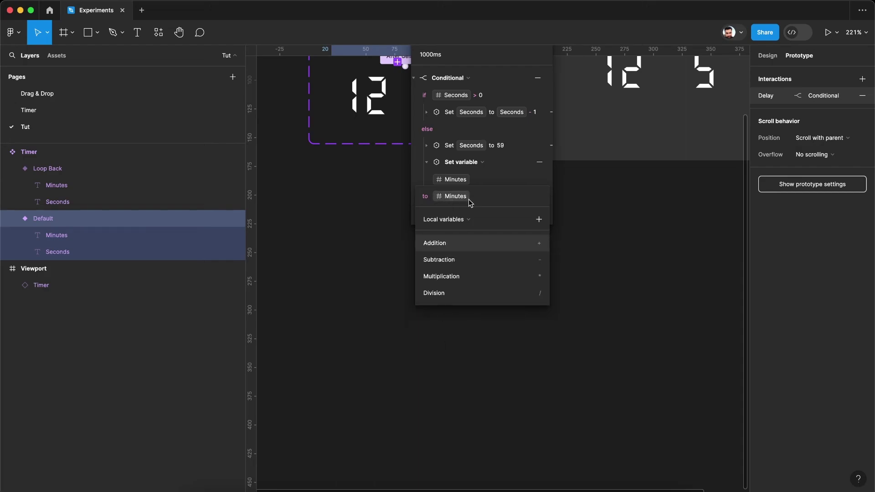
text(-1)
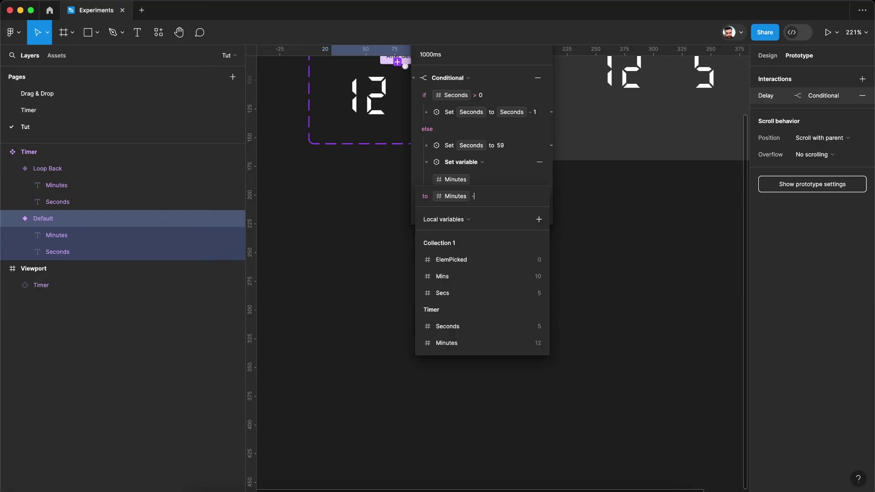
key(Return)
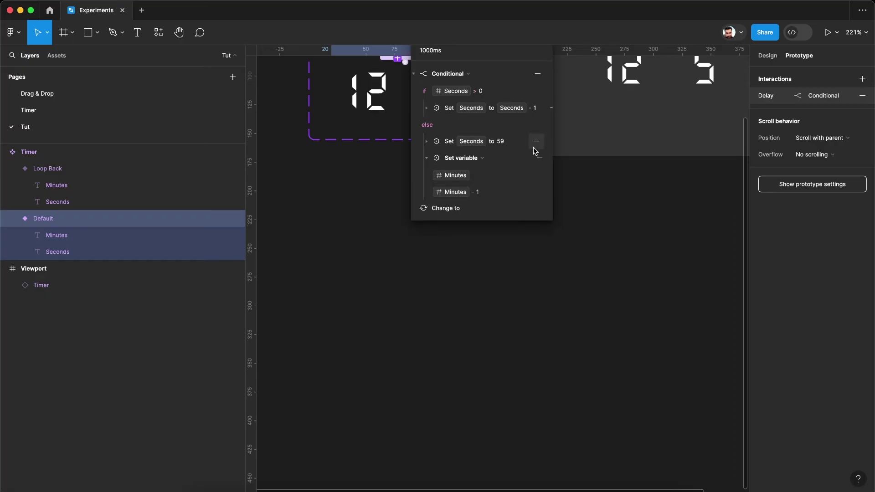
scroll(567, 164, up, 3)
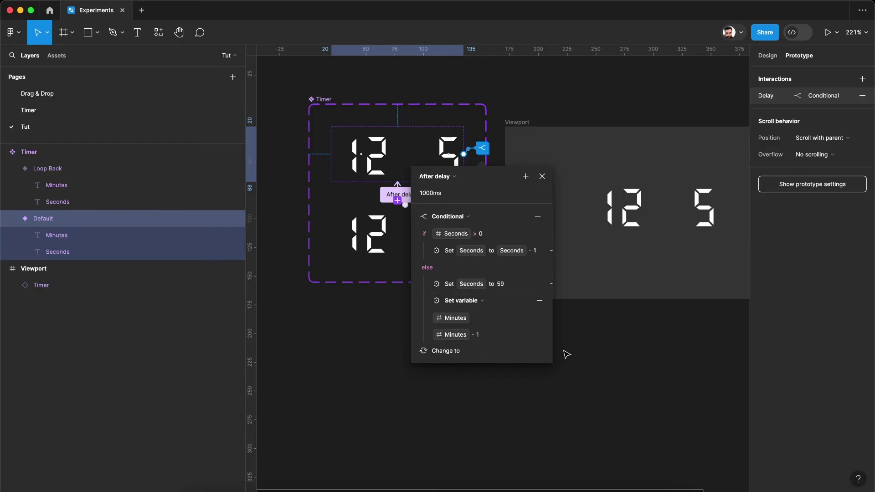
Preview the Viewport prototype, watching minutes drop to 11 and seconds count down to 11 46.
click(587, 353)
click(519, 124)
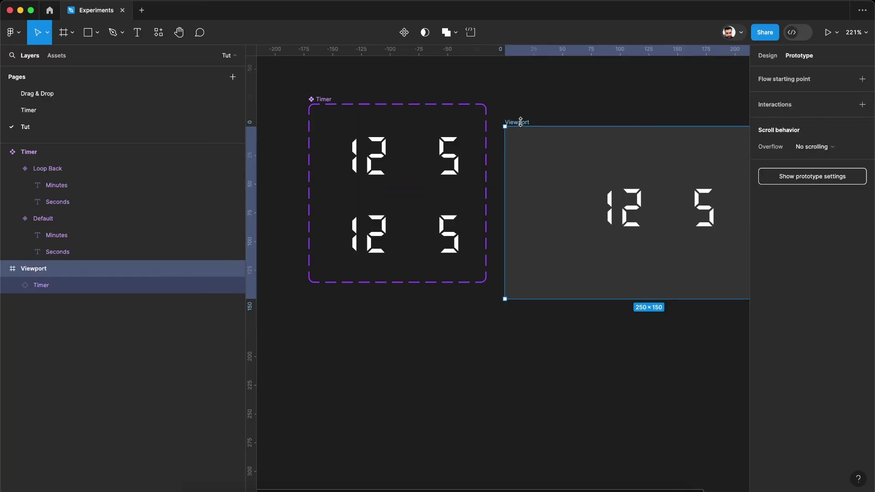
drag(536, 118, 457, 120)
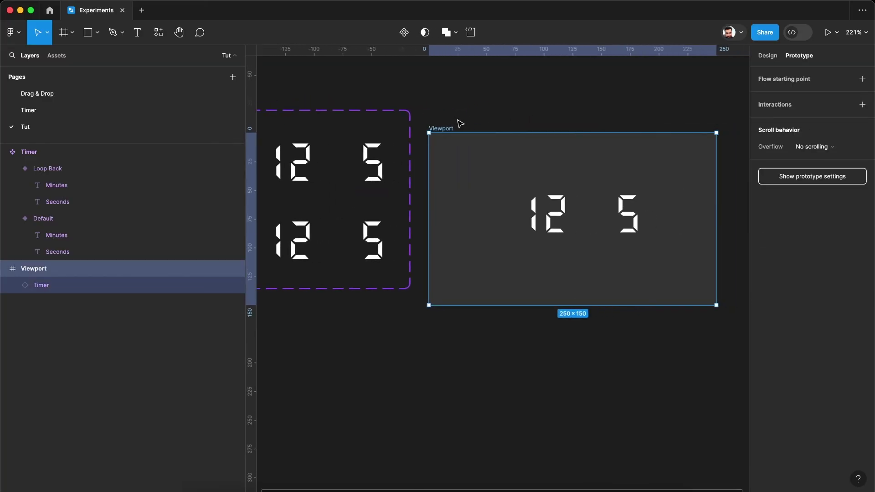
key(shift+space)
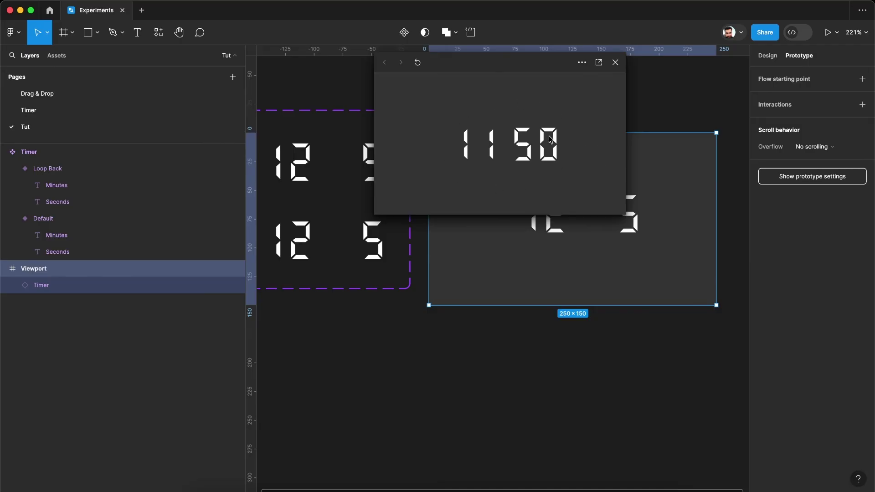
click(615, 63)
scroll(501, 109, left, 5)
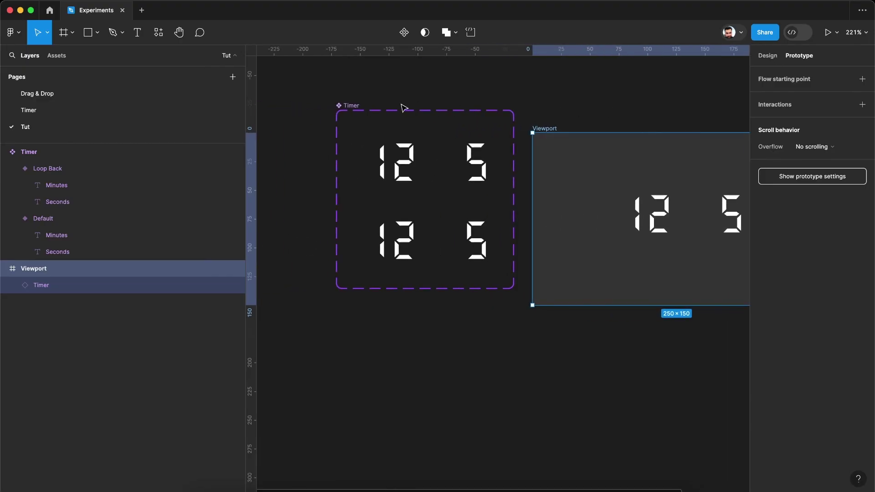
drag(357, 107, 350, 127)
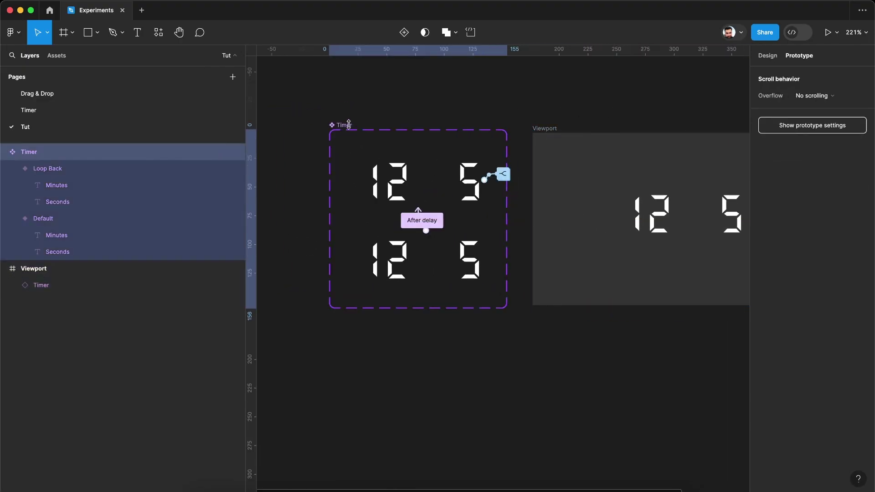
click(467, 277)
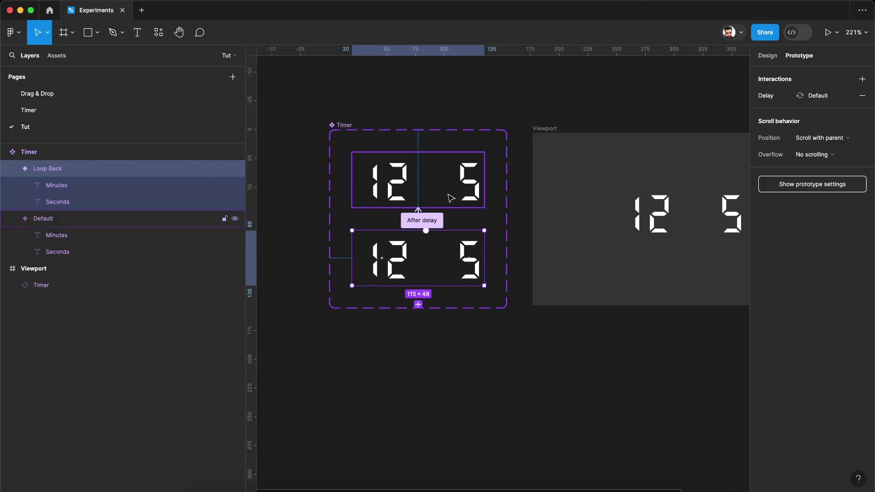
click(481, 268)
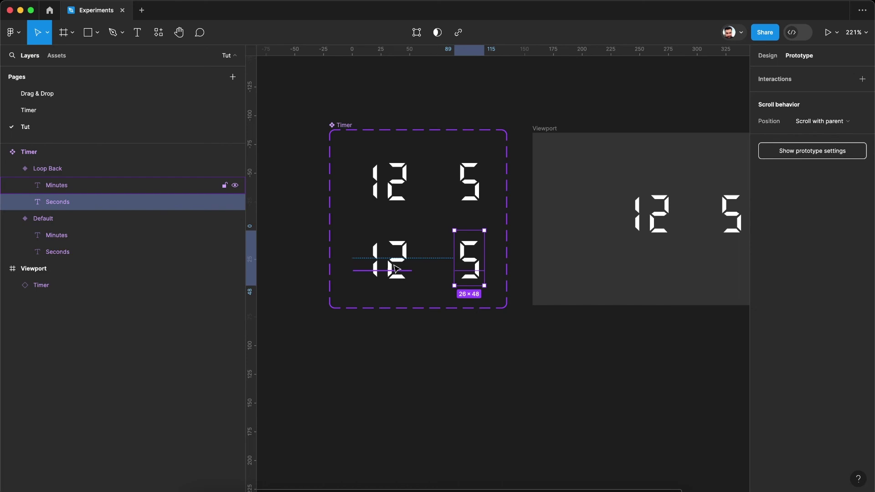
click(395, 269)
click(766, 56)
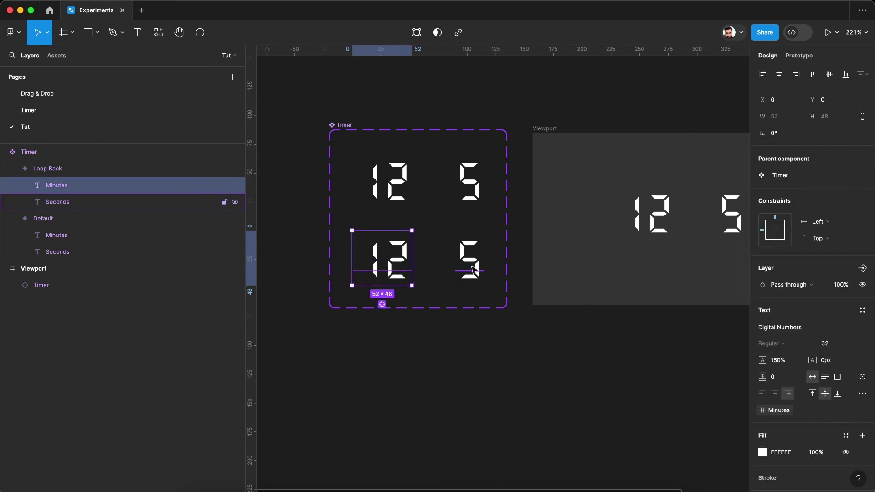
click(474, 270)
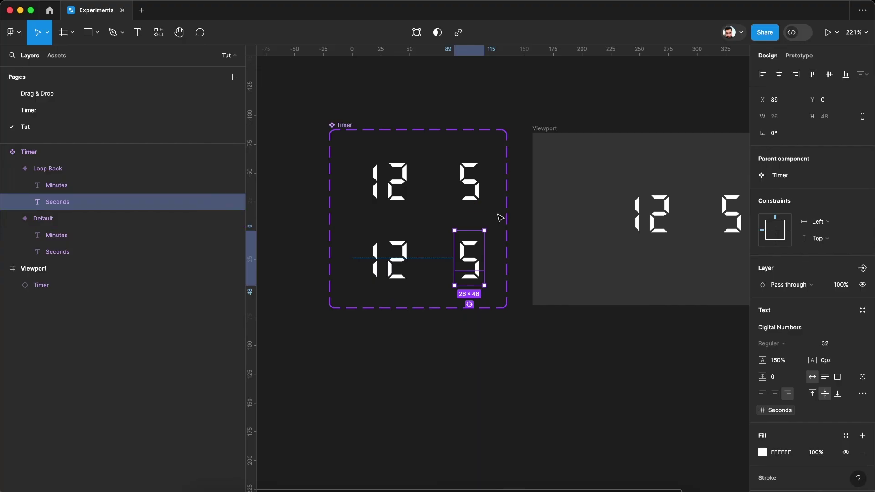
Go to the Timer page and inspect the purple Default clock variant and its layers.
click(31, 113)
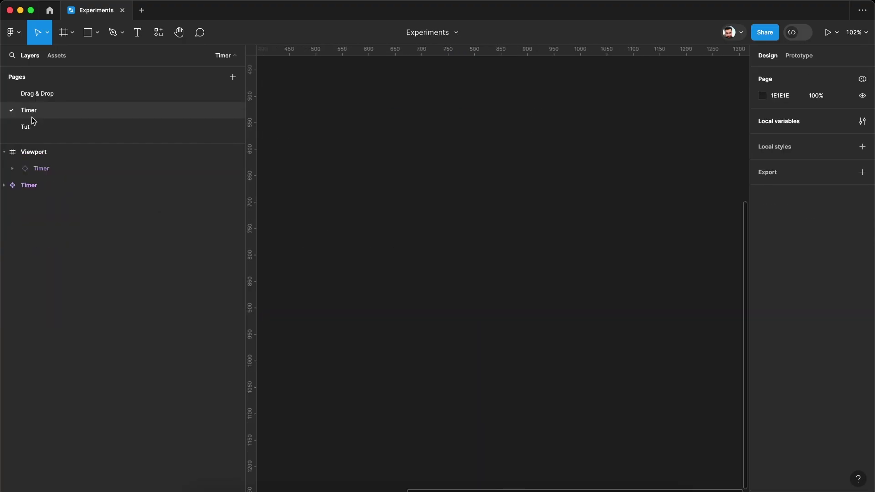
scroll(389, 229, left, 10)
scroll(389, 229, up, 5)
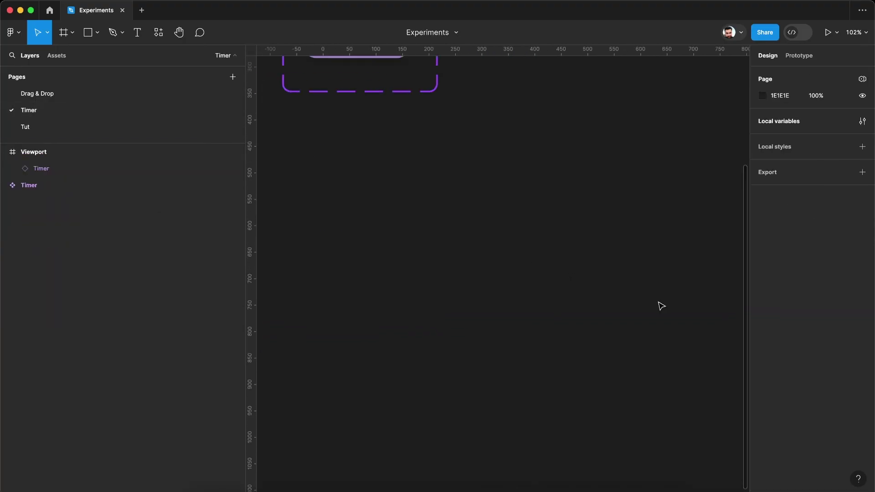
scroll(466, 170, right, 8)
scroll(465, 169, up, 5)
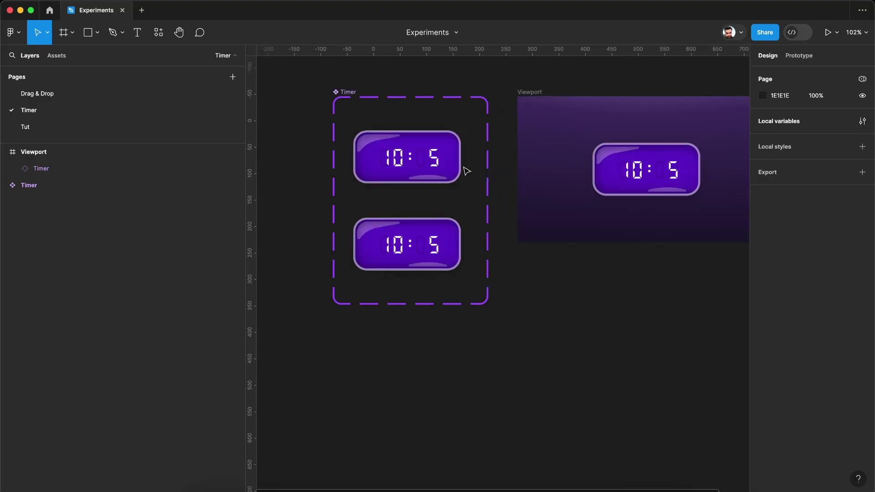
click(354, 226)
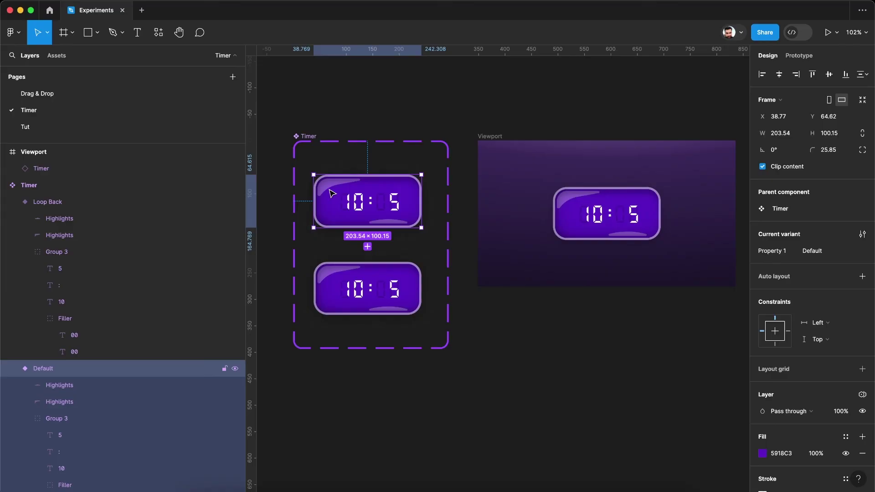
scroll(351, 199, up, 5)
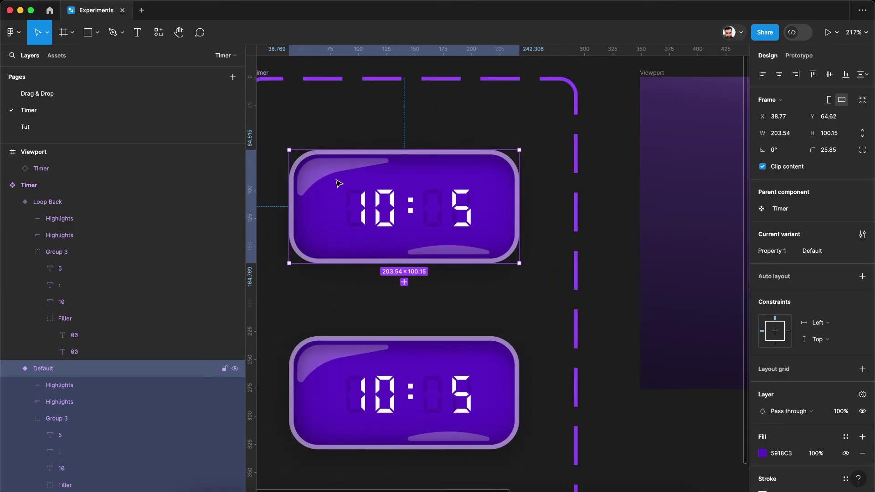
click(451, 252)
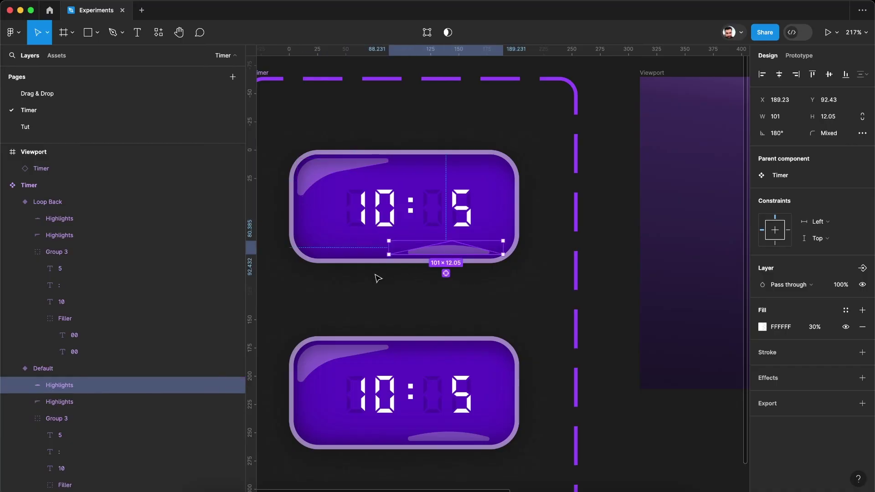
click(348, 264)
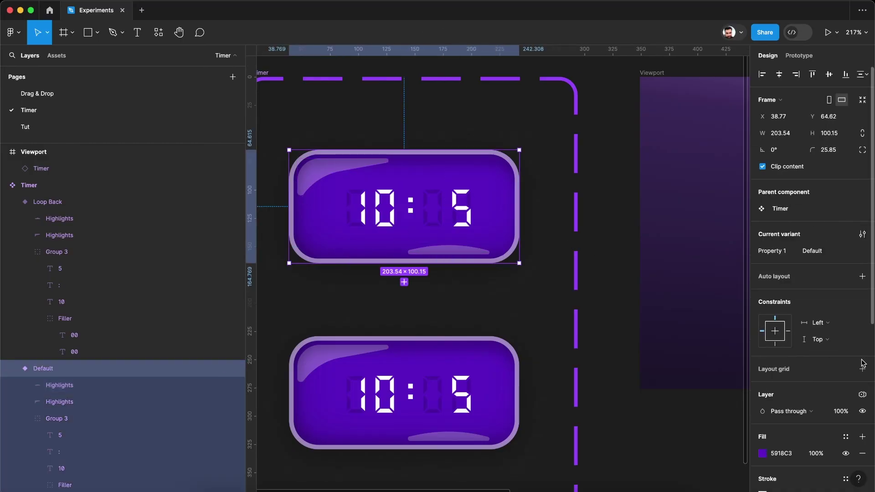
scroll(862, 364, down, 6)
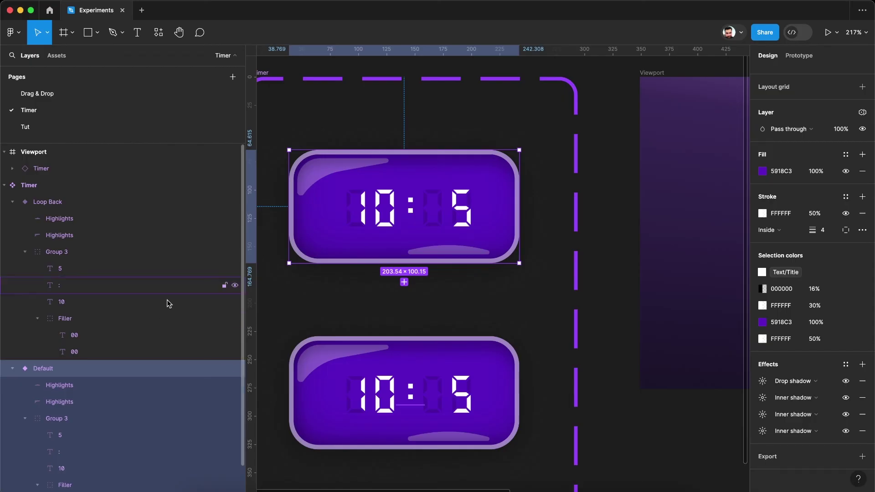
scroll(180, 301, down, 2)
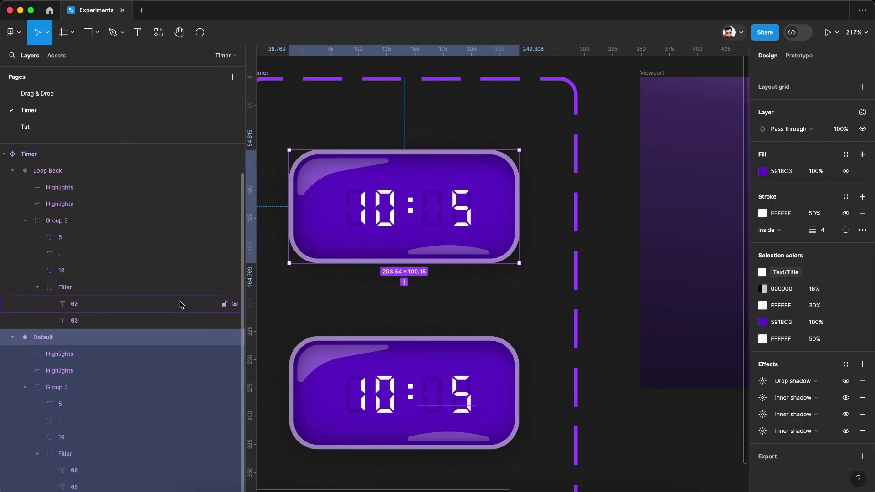
click(69, 454)
scroll(126, 438, up, 1)
scroll(126, 439, down, 1)
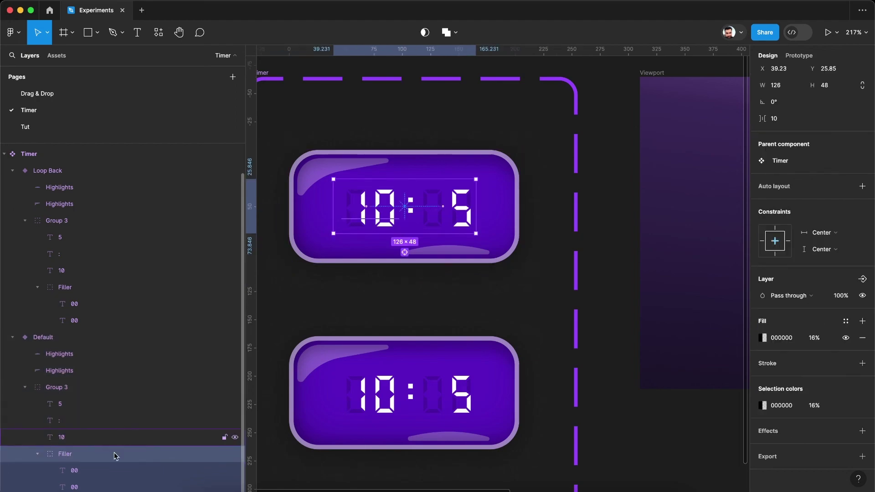
click(78, 471)
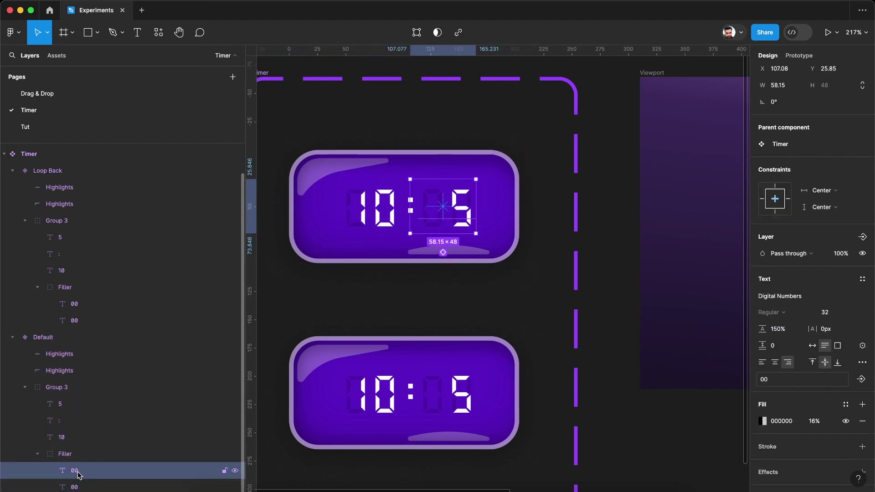
click(75, 488)
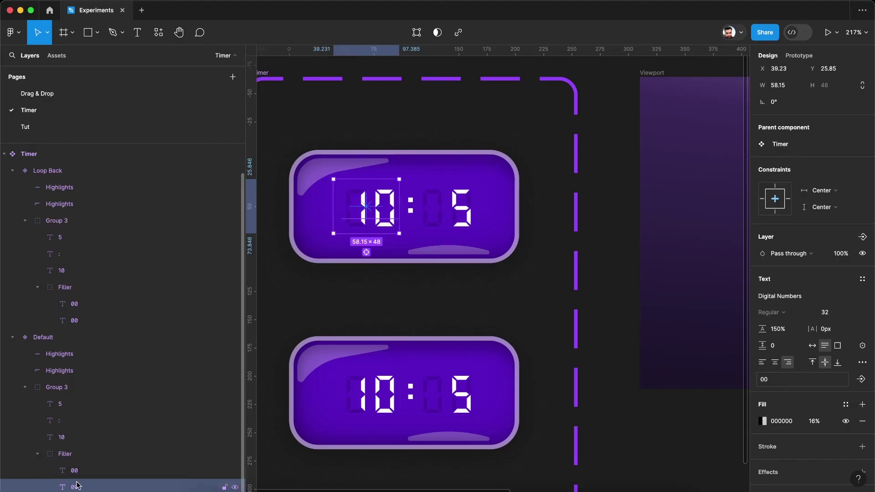
key(shift+Return)
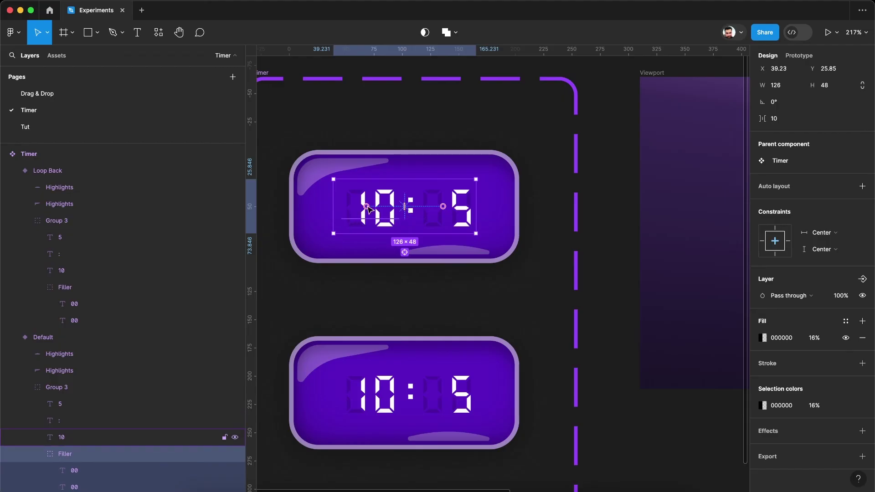
click(614, 316)
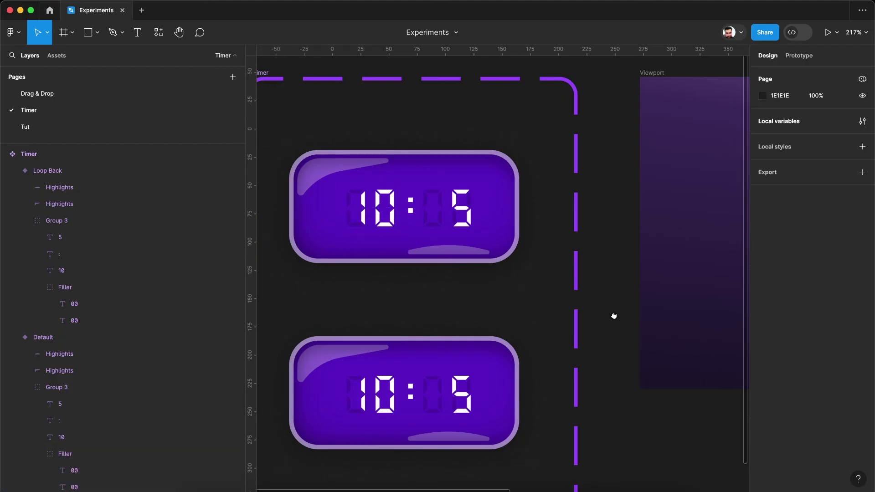
Pan the canvas to center the Viewport frame holding the purple 10:5 timer.
drag(614, 315, 299, 308)
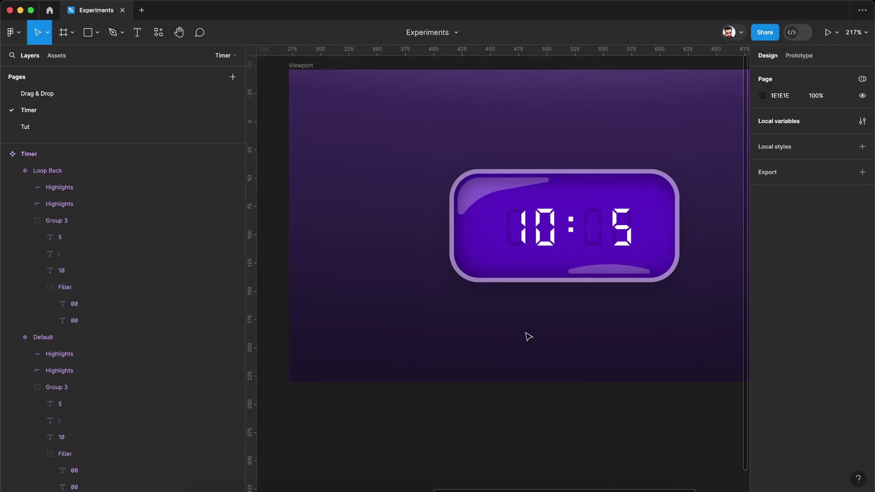
drag(528, 337, 478, 343)
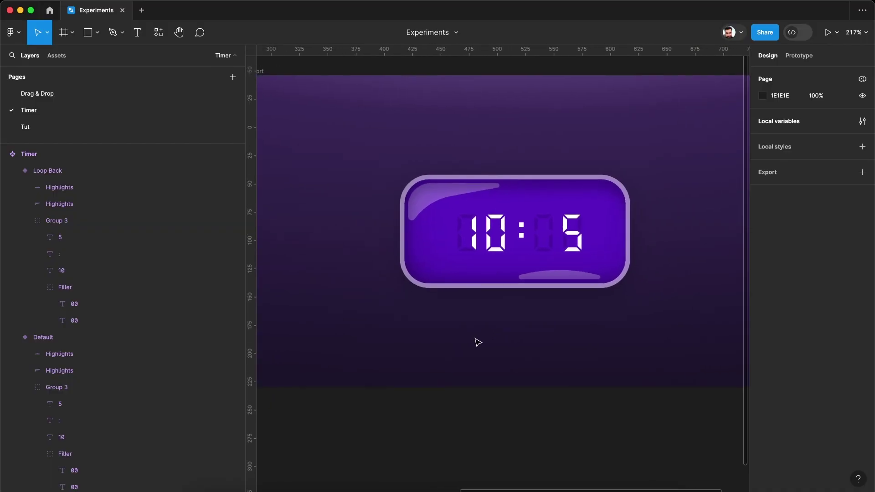